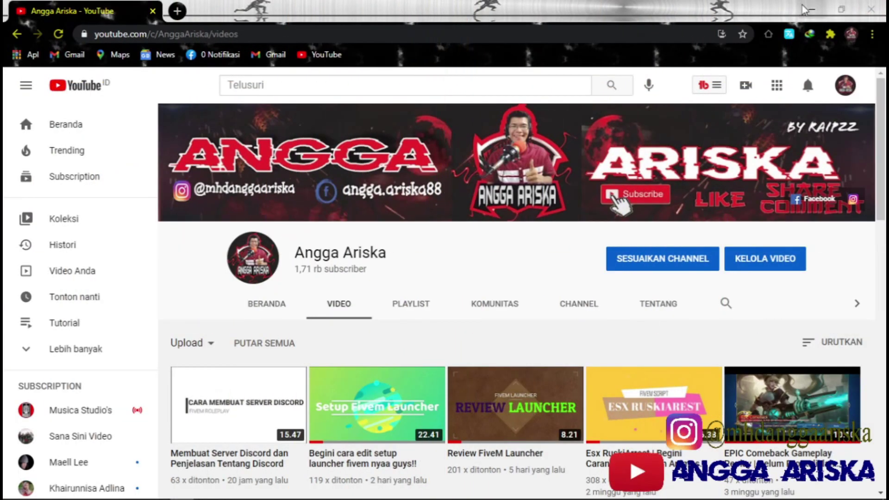
Open the pemerintahan folder on the desktop, review its vehicle folders and __resource.lua file, and close it.
{"action": "left_click", "coordinate": [805, 9]}
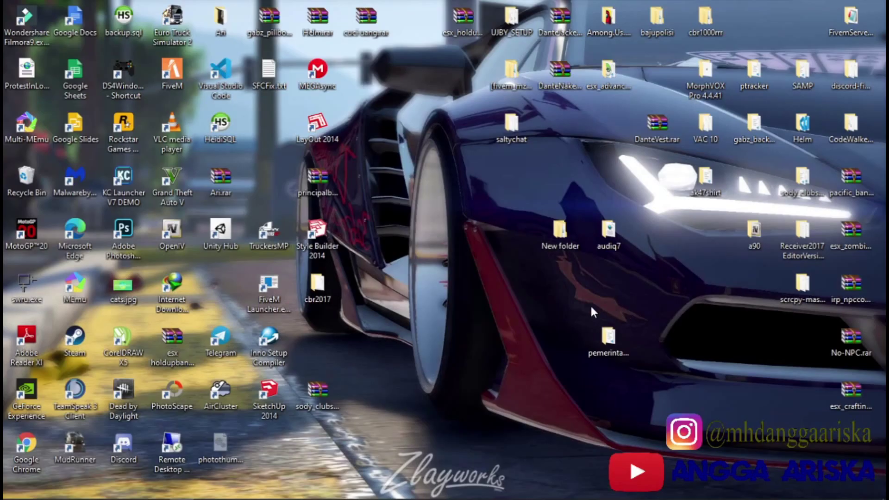
{"action": "double_click", "coordinate": [618, 355]}
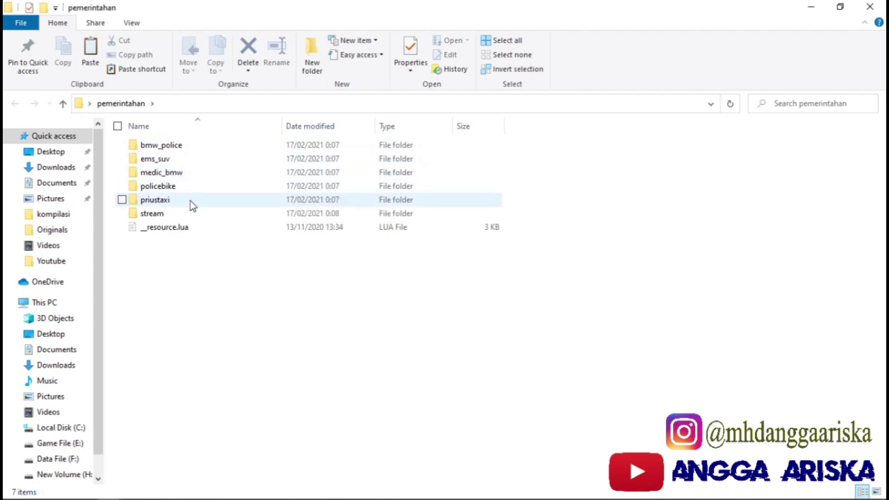
{"action": "left_click_drag", "start_coordinate": [218, 295], "coordinate": [163, 124]}
{"action": "left_click", "coordinate": [213, 265]}
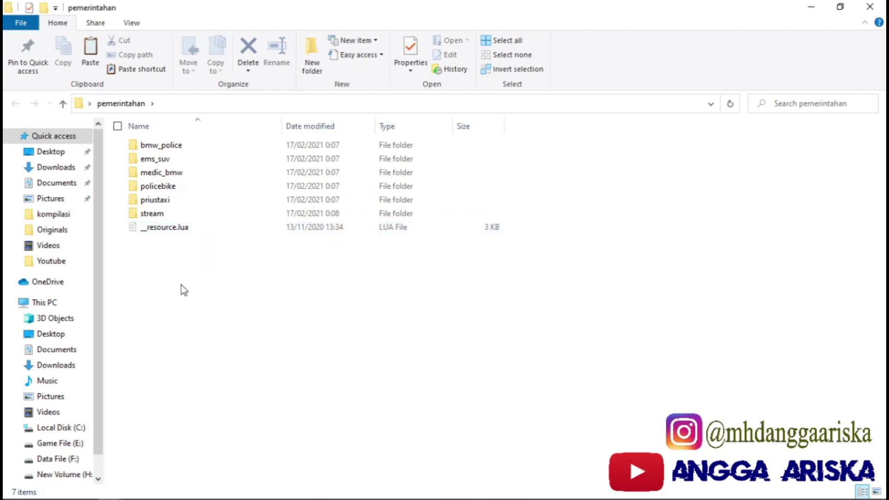
{"action": "left_click", "coordinate": [165, 228]}
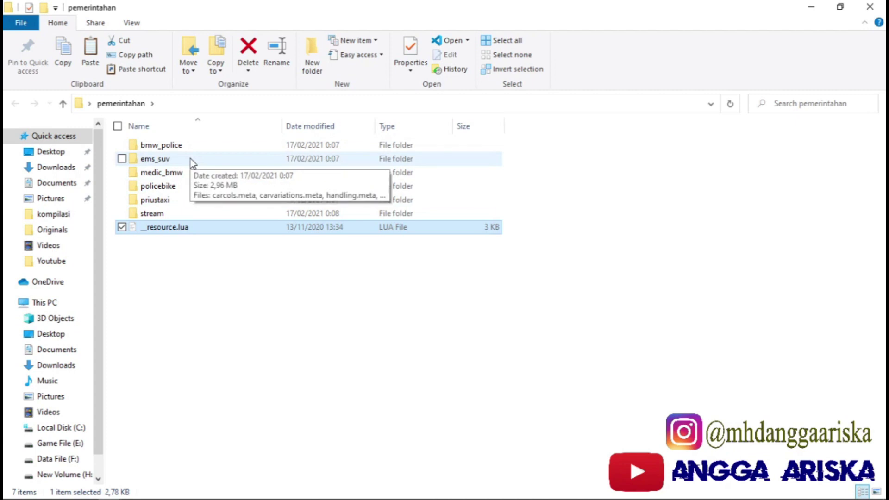
{"action": "left_click", "coordinate": [344, 342]}
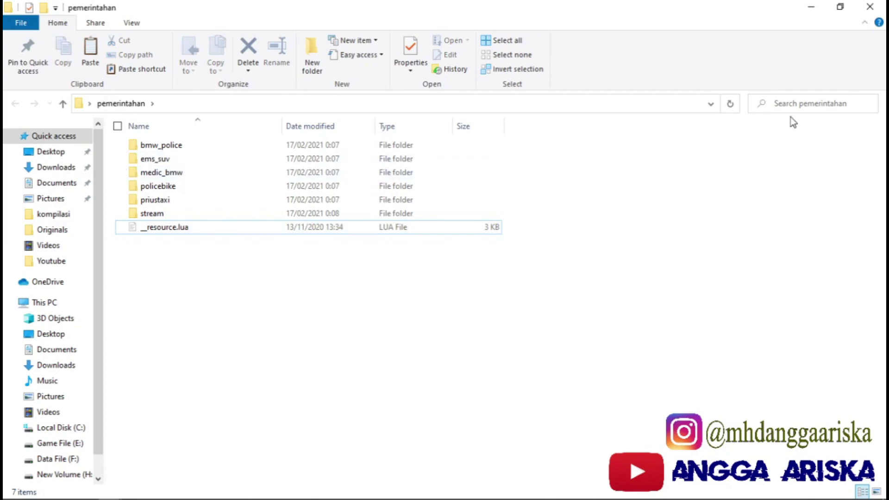
{"action": "left_click", "coordinate": [871, 6]}
Cut the pemerintahan folder on the desktop so that it can be moved.
{"action": "left_click_drag", "start_coordinate": [674, 392], "coordinate": [574, 318]}
{"action": "right_click", "coordinate": [616, 357]}
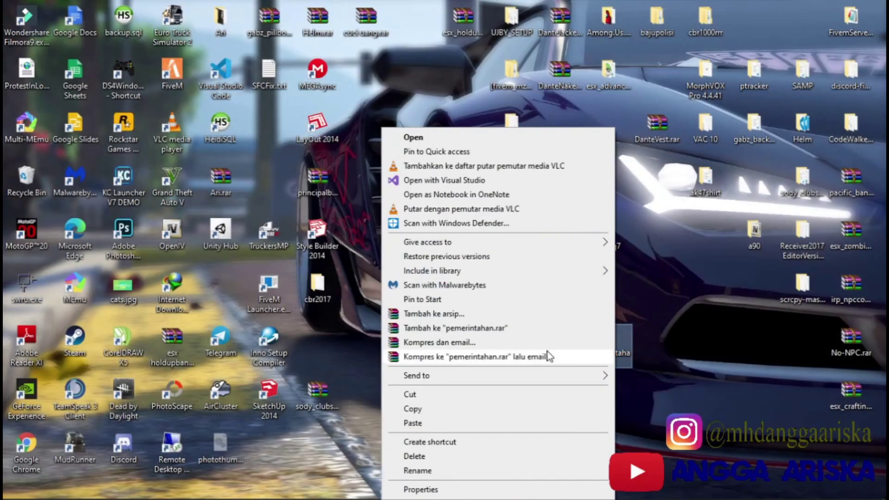
{"action": "left_click", "coordinate": [477, 409]}
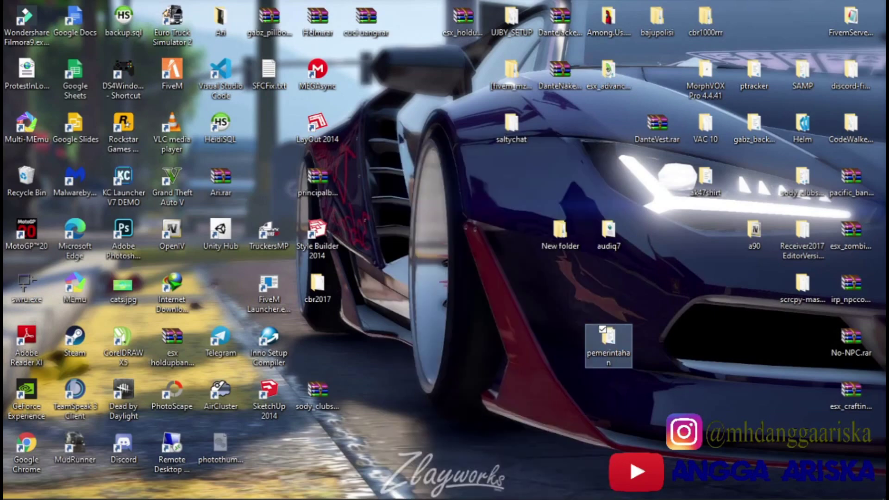
{"action": "right_click", "coordinate": [613, 344]}
{"action": "left_click", "coordinate": [453, 393]}
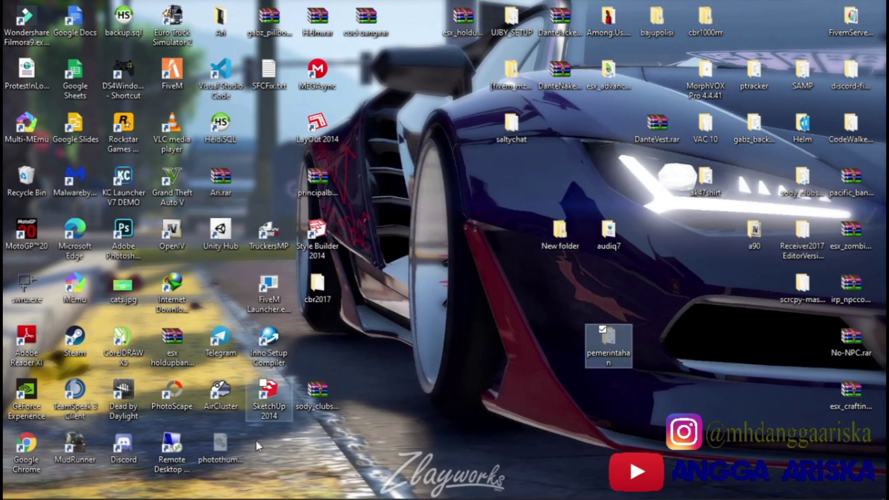
In File Explorer, go to the resources folder inside Tutorial\server-data on drive F:.
{"action": "left_click", "coordinate": [109, 490]}
{"action": "key", "text": "ctrl+v"}
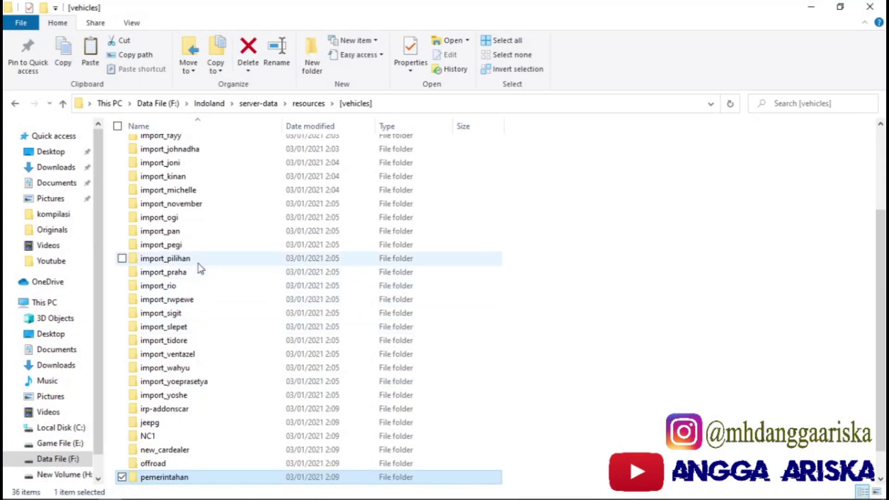
{"action": "left_click", "coordinate": [56, 458]}
{"action": "left_click", "coordinate": [202, 280]}
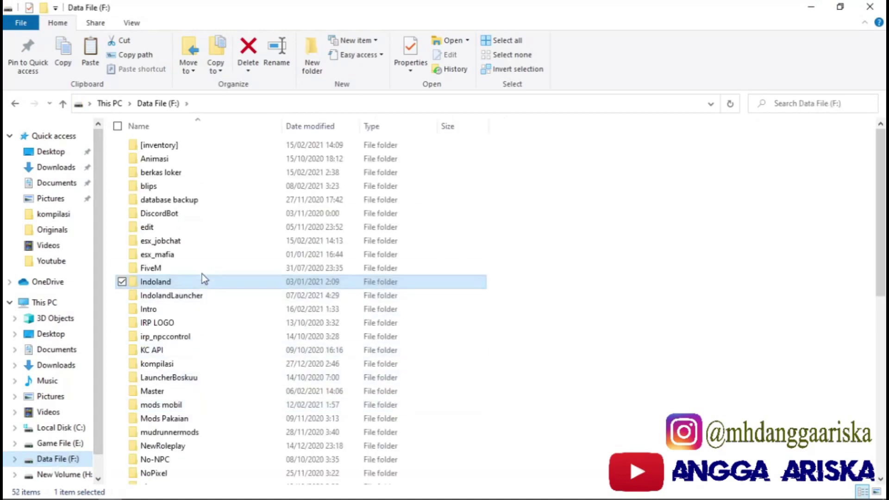
{"action": "scroll", "coordinate": [190, 392], "scroll_direction": "down", "scroll_amount": 5}
{"action": "left_click", "coordinate": [165, 367]}
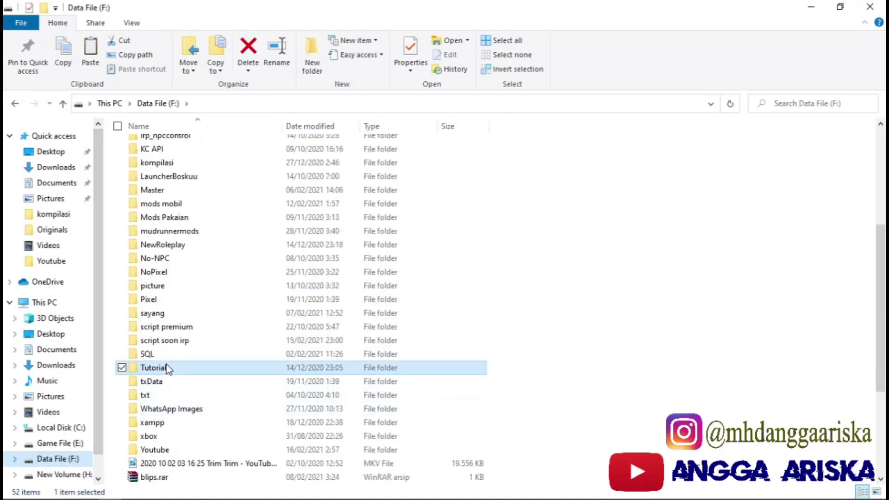
{"action": "double_click", "coordinate": [166, 367]}
{"action": "double_click", "coordinate": [186, 172]}
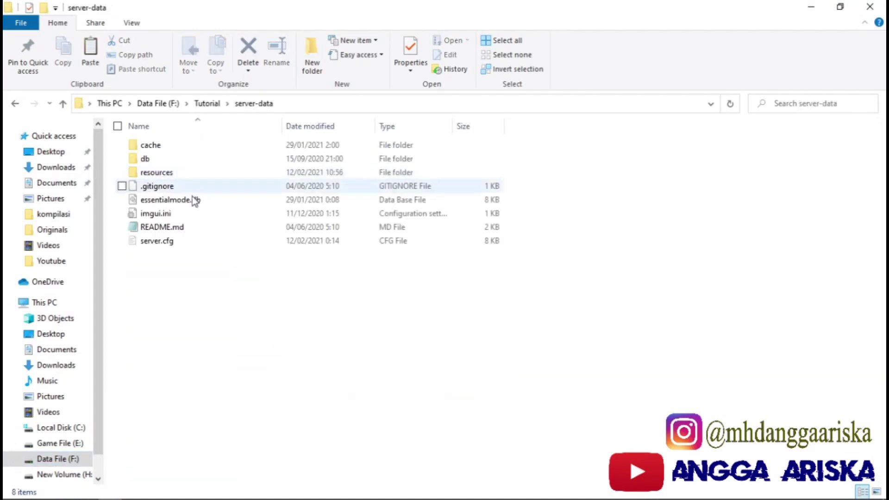
{"action": "double_click", "coordinate": [184, 173]}
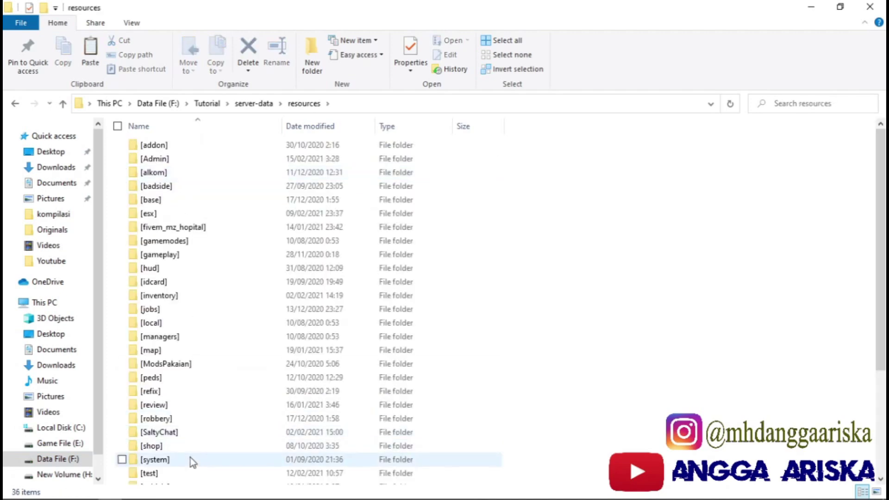
Paste the cut pemerintahan folder into the [vehicle] resources folder.
{"action": "scroll", "coordinate": [190, 457], "scroll_direction": "down", "scroll_amount": 4}
{"action": "left_click", "coordinate": [187, 339]}
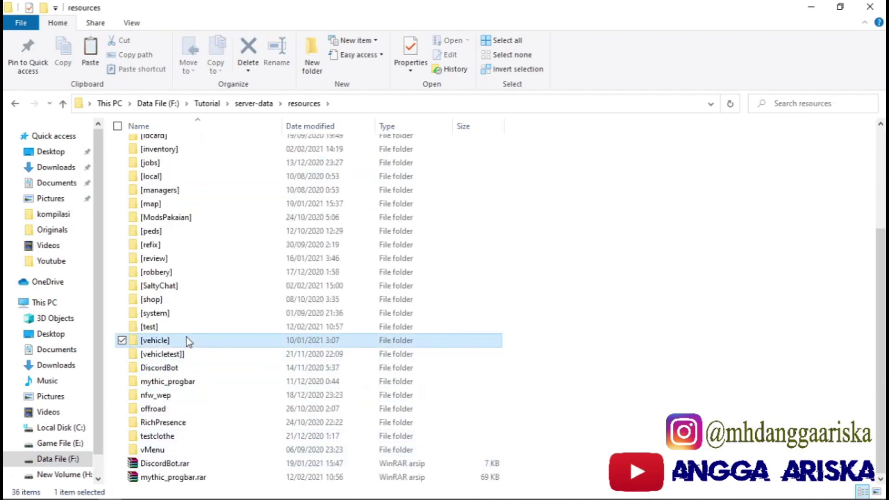
{"action": "double_click", "coordinate": [187, 340]}
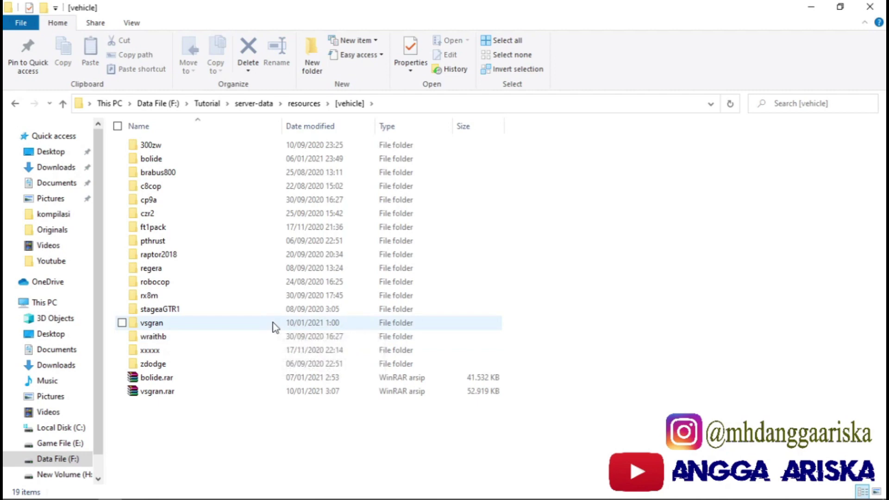
{"action": "key", "text": "ctrl+v"}
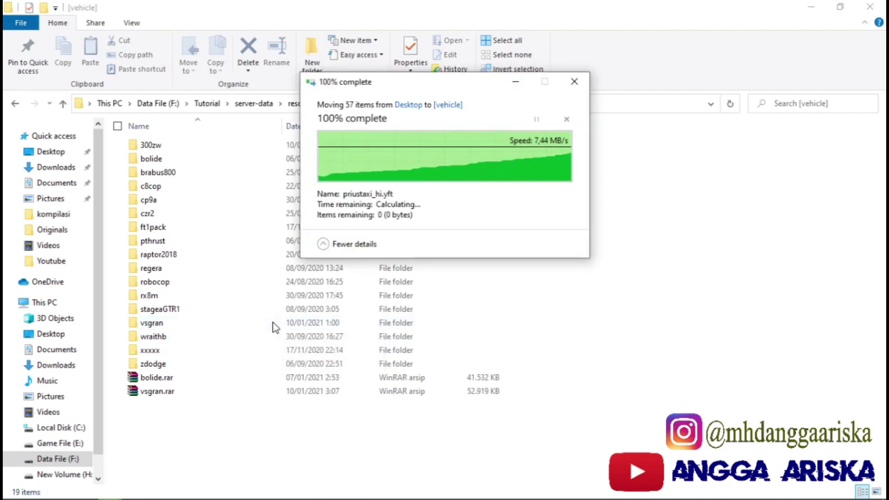
{"action": "mouse_move", "coordinate": [164, 407]}
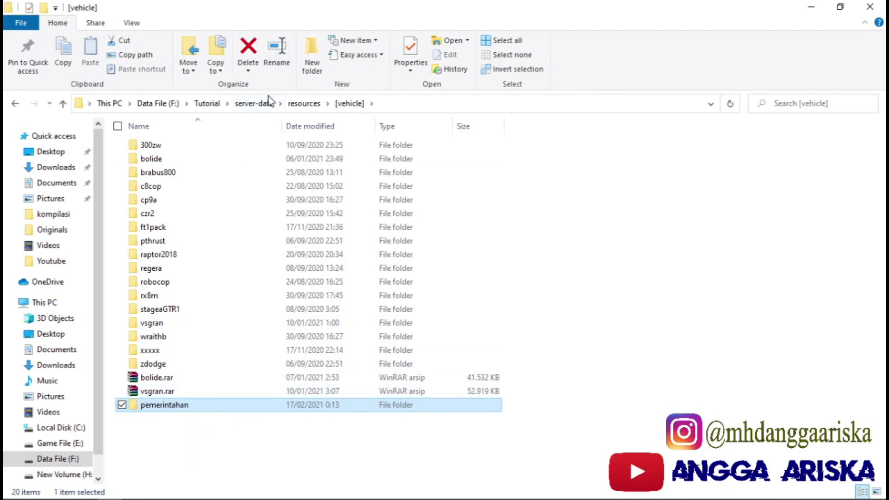
Open server.cfg from the server-data folder in Visual Studio Code and add a new "start" entry below "start skyline", separated by a blank line.
{"action": "left_click", "coordinate": [254, 103]}
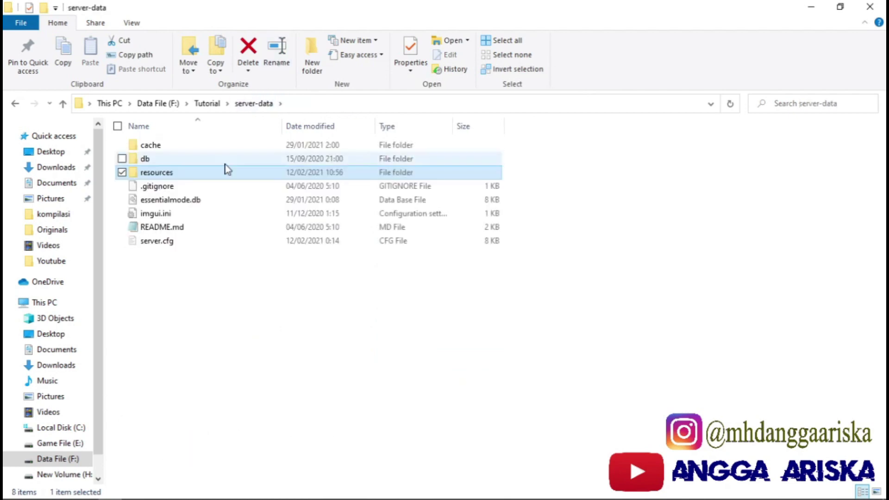
{"action": "left_click", "coordinate": [162, 241]}
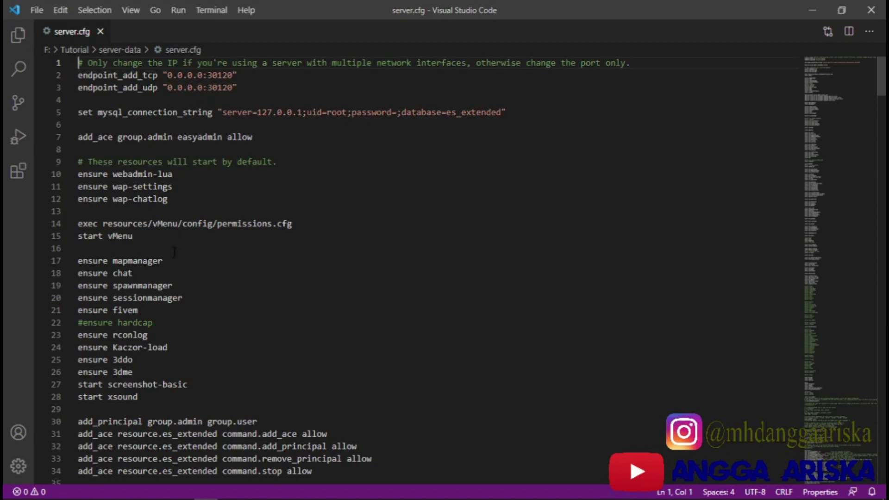
{"action": "scroll", "coordinate": [175, 251], "scroll_direction": "down", "scroll_amount": 20}
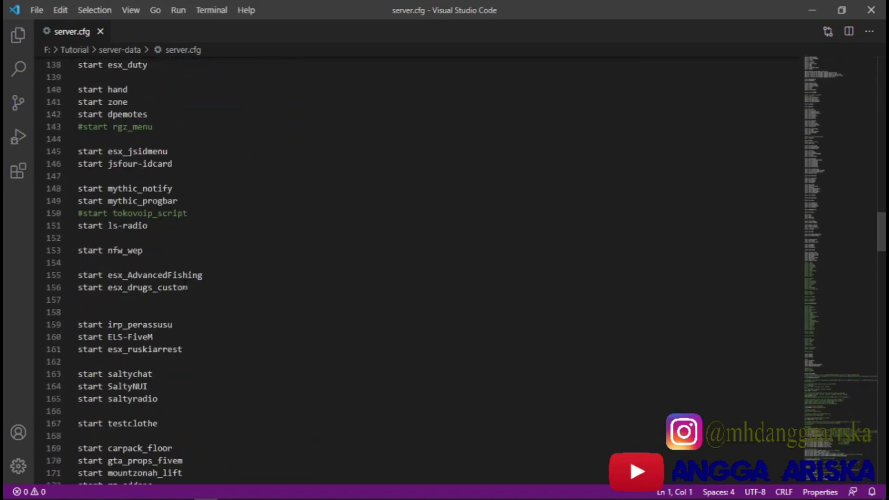
{"action": "scroll", "coordinate": [186, 283], "scroll_direction": "down", "scroll_amount": 20}
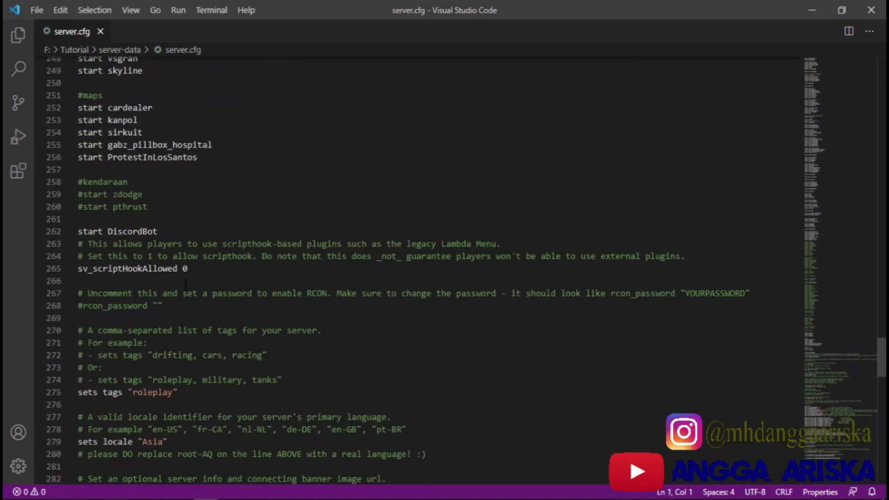
{"action": "scroll", "coordinate": [203, 268], "scroll_direction": "up", "scroll_amount": 3}
{"action": "left_click", "coordinate": [200, 204]}
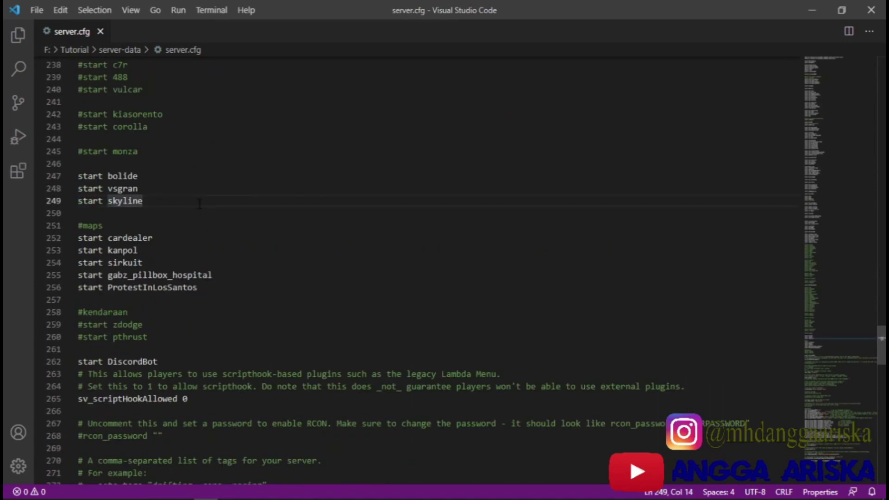
{"action": "key", "text": "Return"}
{"action": "key", "text": "Return"}
{"action": "type", "text": "s"}
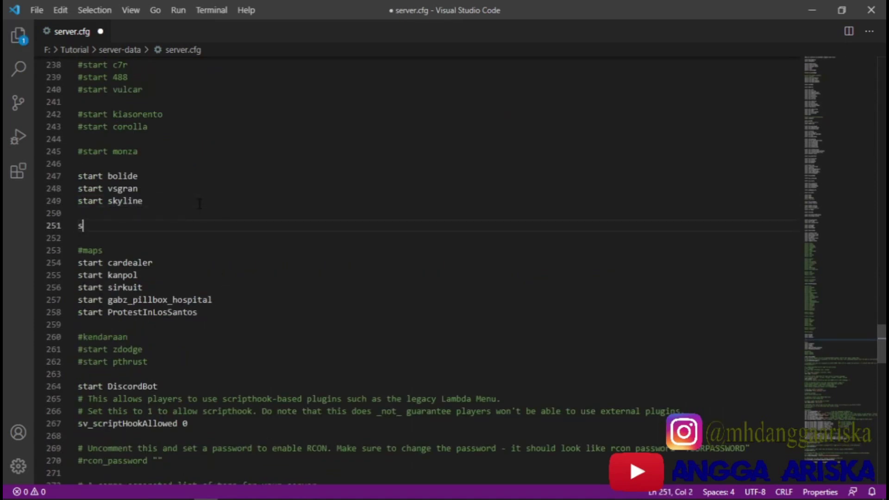
{"action": "type", "text": "tart"}
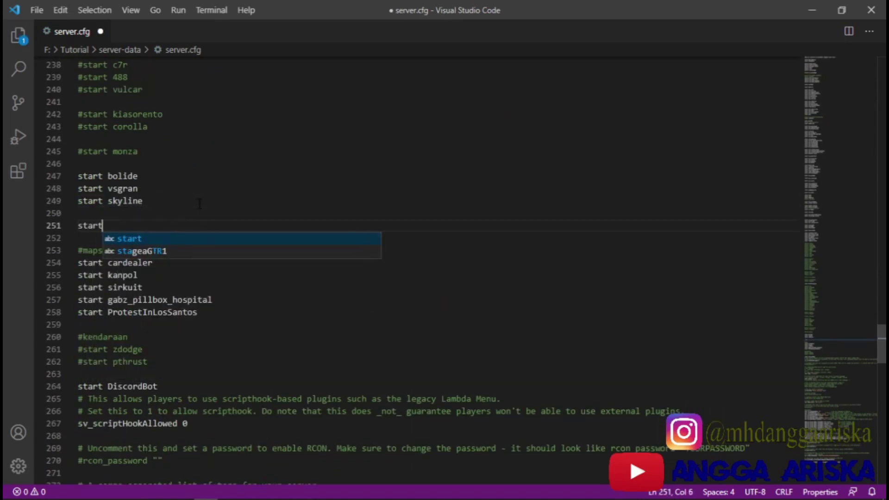
Copy the pemerintahan folder's name from the [vehicle] folder, complete the new entry as "start pemerintahan", and save server.cfg.
{"action": "key", "text": "alt+Tab"}
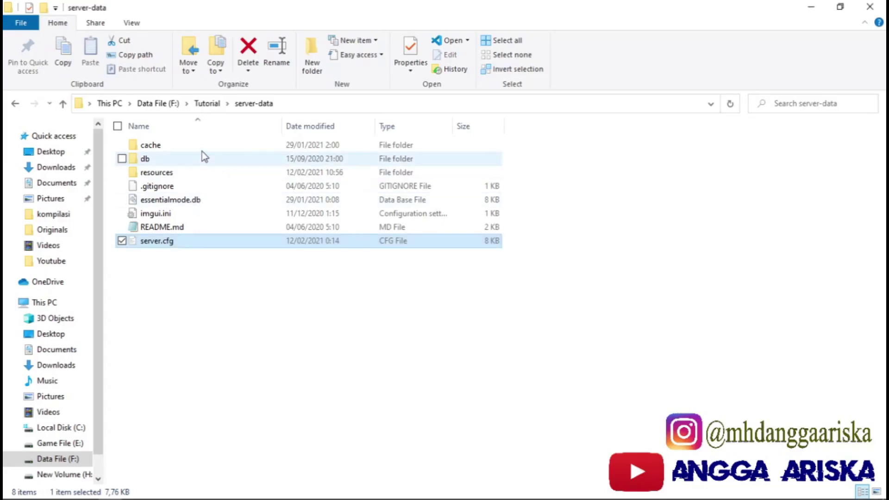
{"action": "left_click", "coordinate": [15, 103]}
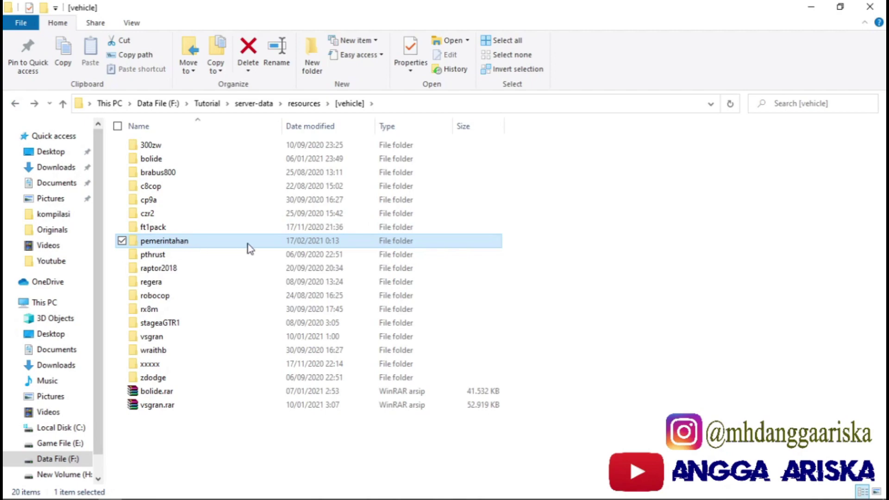
{"action": "key", "text": "F2"}
{"action": "key", "text": "ctrl+c"}
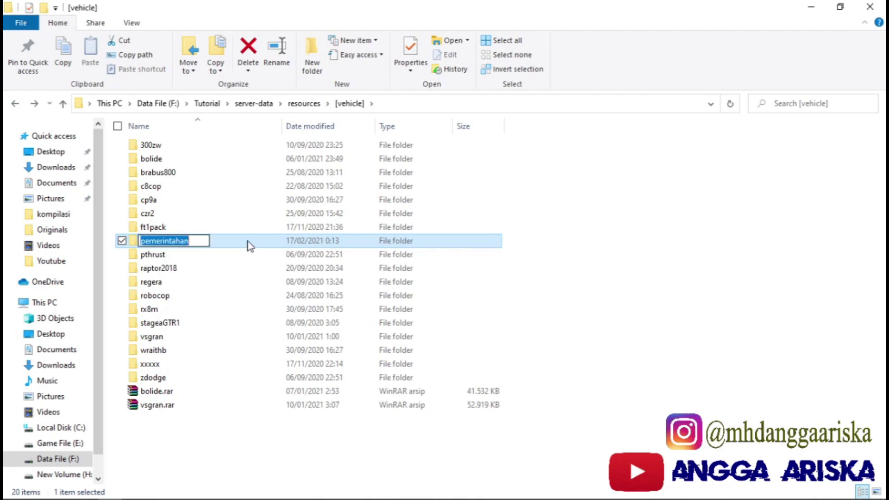
{"action": "key", "text": "alt+Tab"}
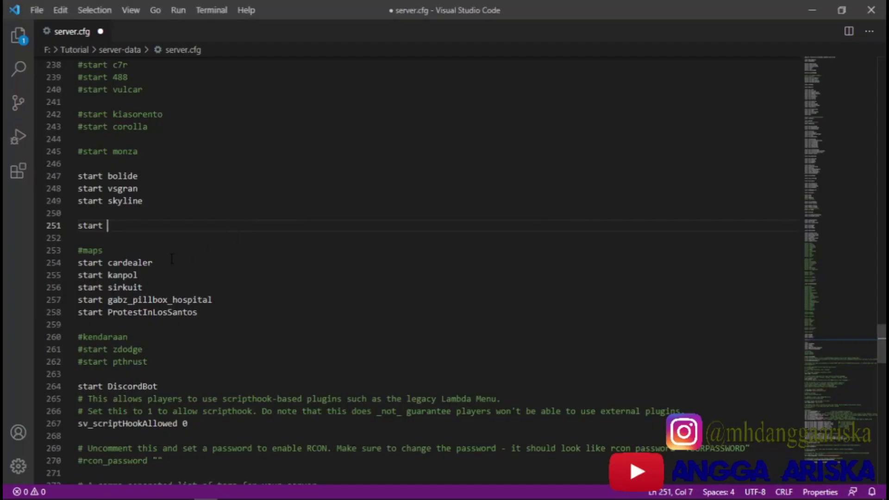
{"action": "key", "text": "ctrl+v"}
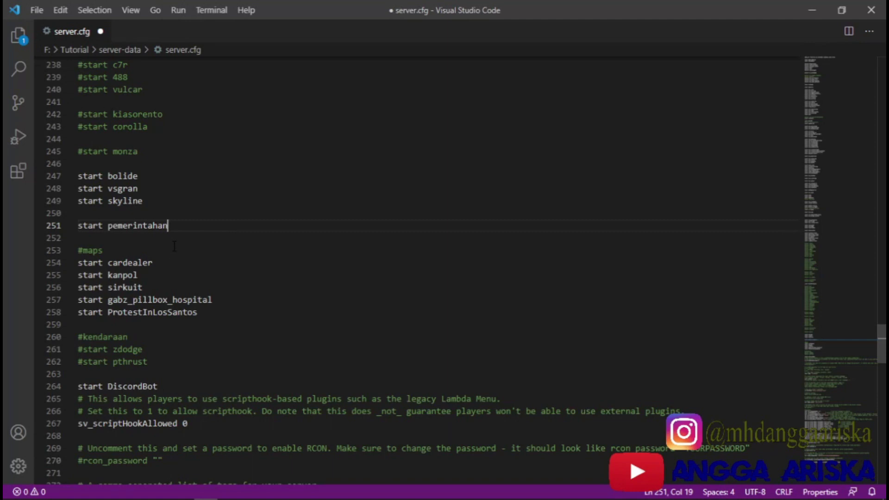
{"action": "key", "text": "ctrl+s"}
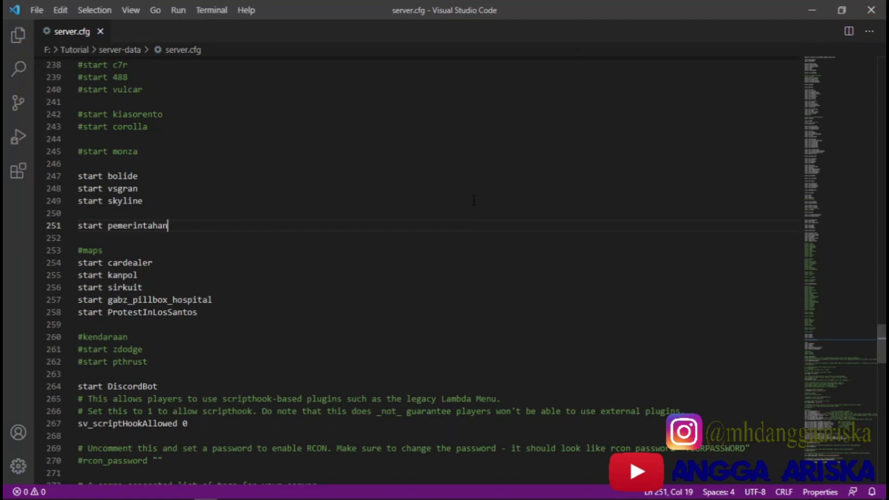
In File Explorer, go to resources\[jobs]\esx_ambulancejob inside server-data and open its config.lua in Visual Studio Code.
{"action": "key", "text": "alt+Tab"}
{"action": "left_click", "coordinate": [313, 468]}
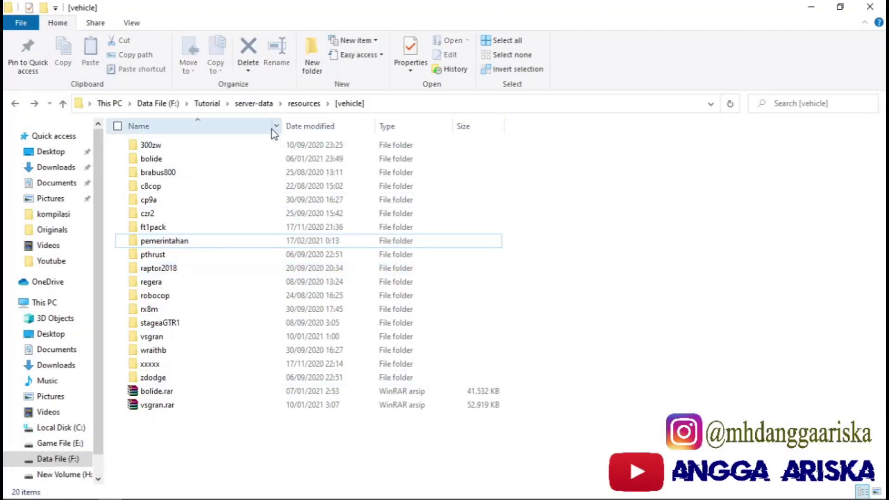
{"action": "left_click", "coordinate": [255, 104]}
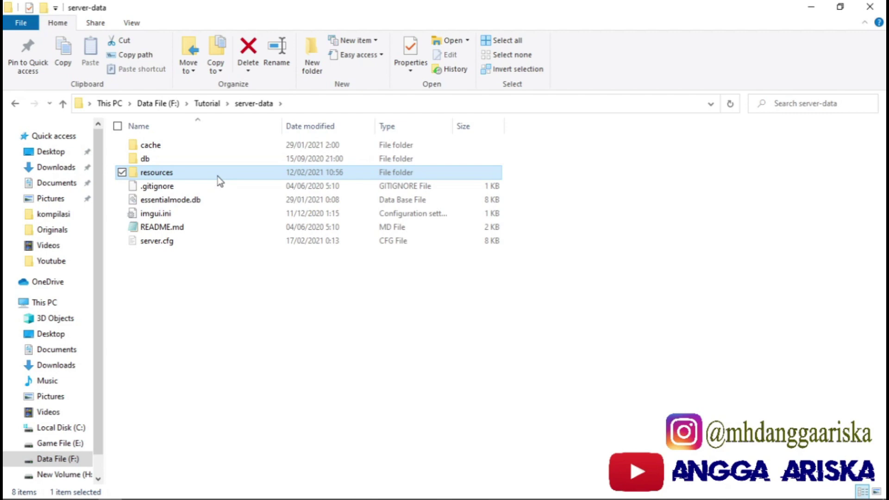
{"action": "double_click", "coordinate": [174, 174]}
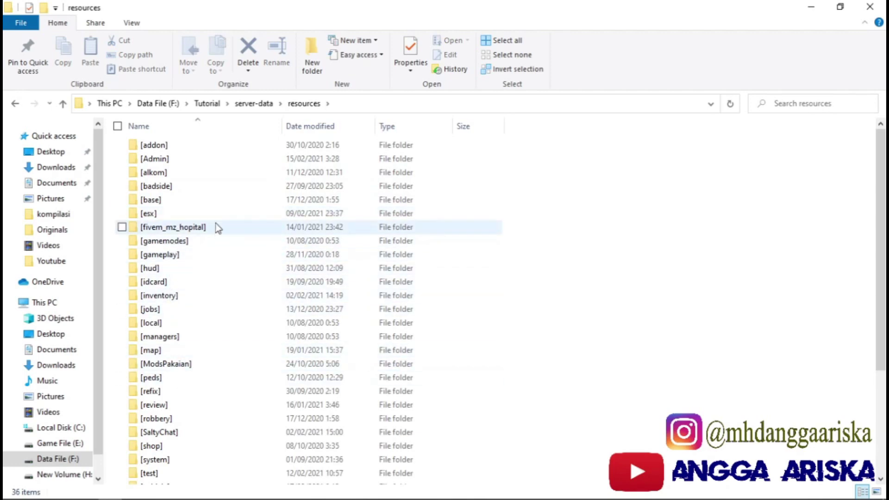
{"action": "left_click", "coordinate": [179, 314]}
{"action": "double_click", "coordinate": [180, 313]}
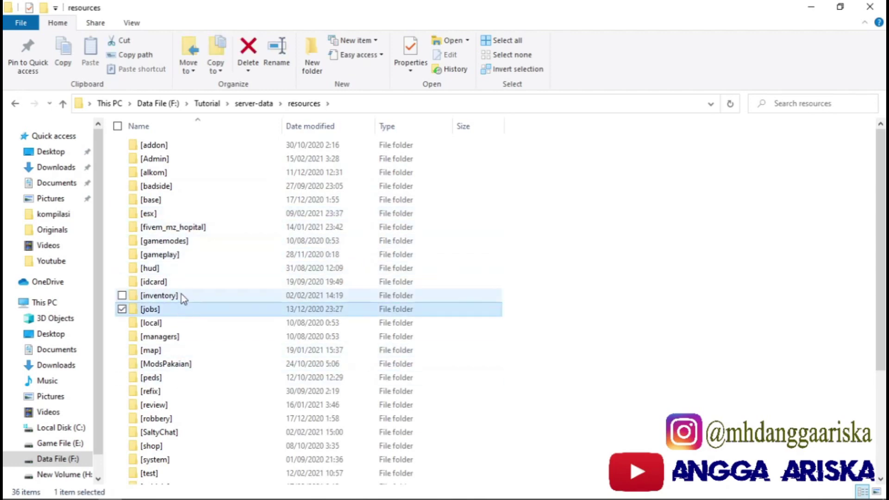
{"action": "left_click", "coordinate": [188, 146]}
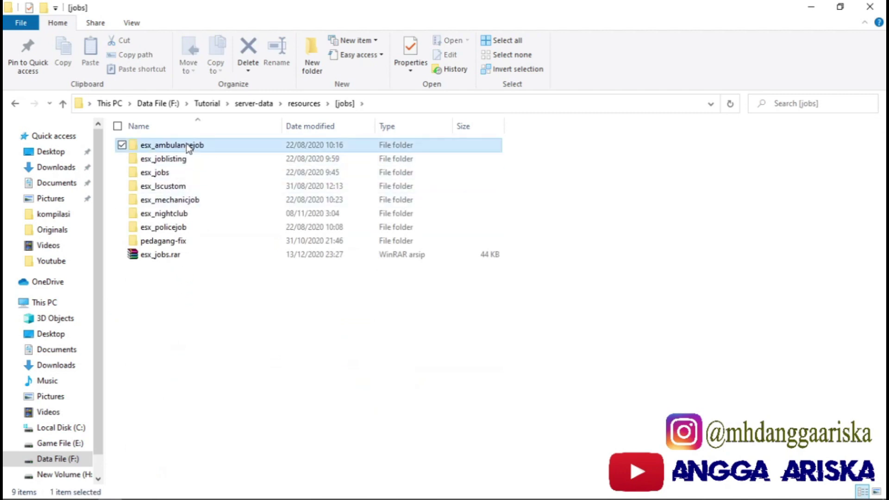
{"action": "double_click", "coordinate": [187, 147]}
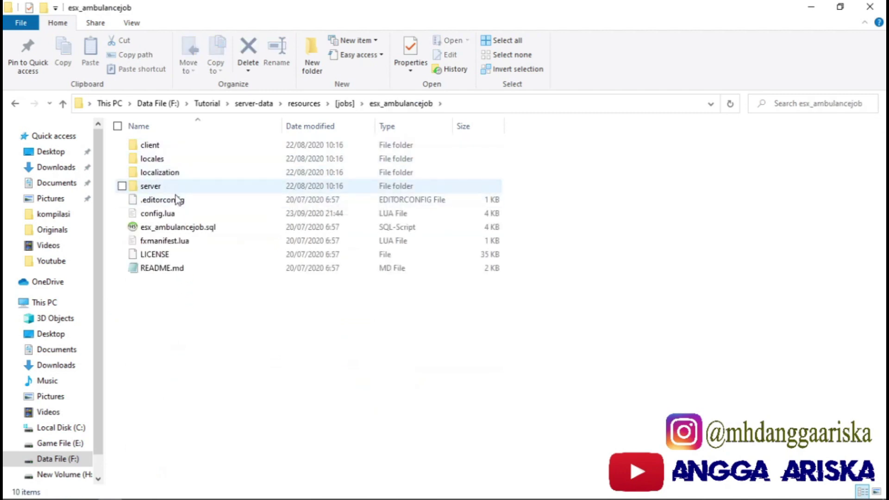
{"action": "left_click", "coordinate": [173, 215]}
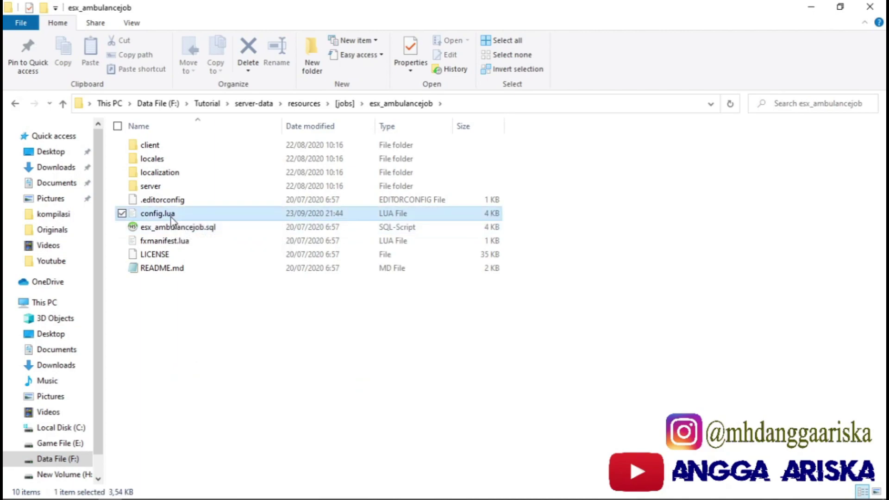
{"action": "double_click", "coordinate": [173, 215]}
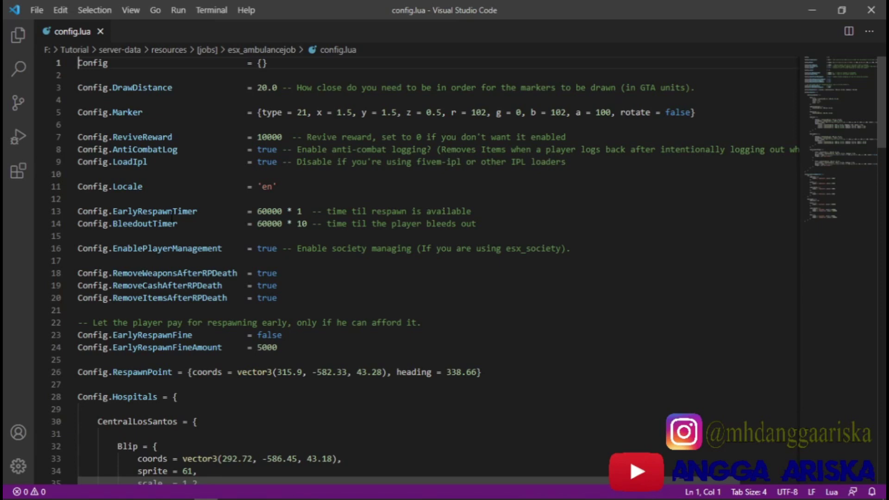
Examine the car and helicopter lists under Config.AuthorizedVehicles in the ambulance job's config.lua.
{"action": "scroll", "coordinate": [441, 201], "scroll_direction": "down", "scroll_amount": 7}
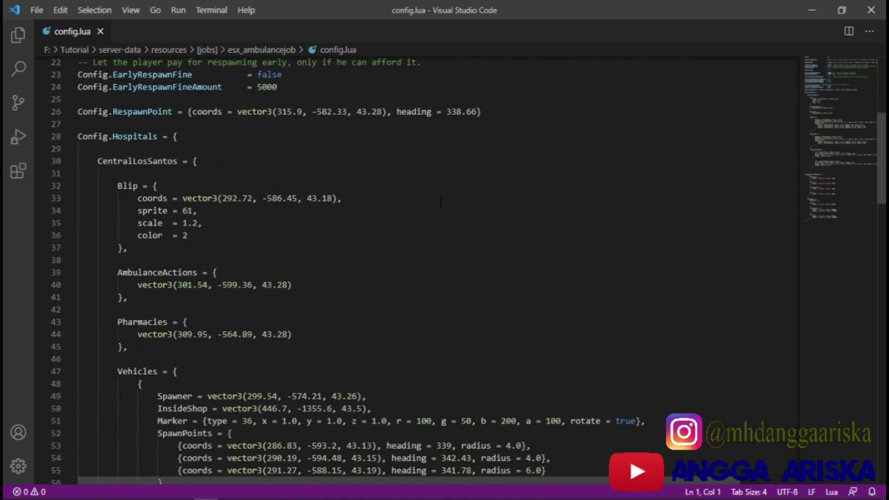
{"action": "scroll", "coordinate": [440, 200], "scroll_direction": "down", "scroll_amount": 13}
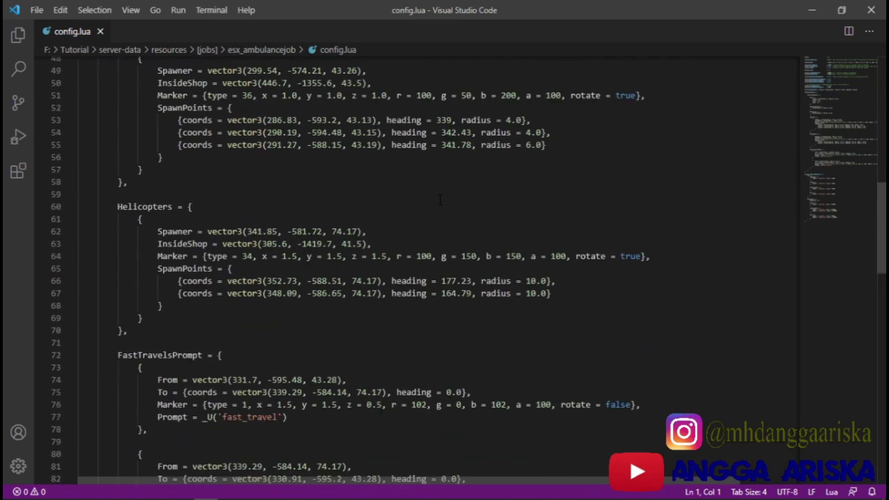
{"action": "scroll", "coordinate": [440, 200], "scroll_direction": "down", "scroll_amount": 8}
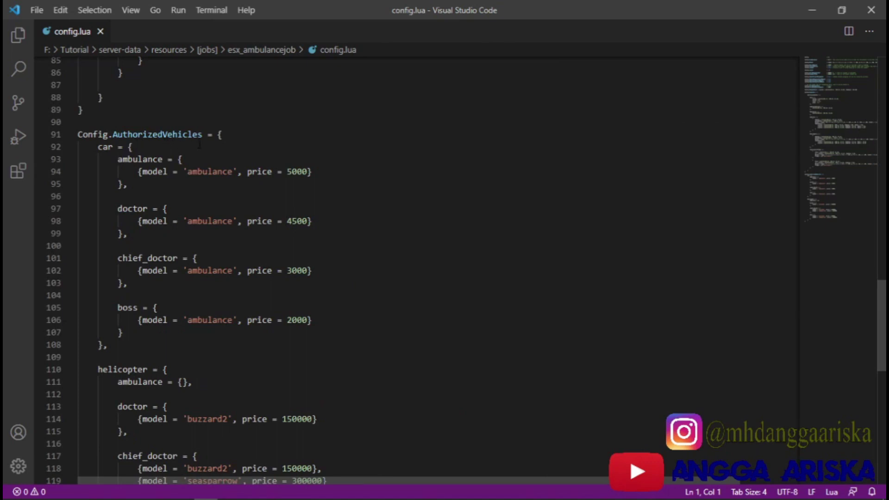
{"action": "left_click_drag", "start_coordinate": [98, 147], "coordinate": [198, 340]}
{"action": "scroll", "coordinate": [199, 341], "scroll_direction": "down", "scroll_amount": 2}
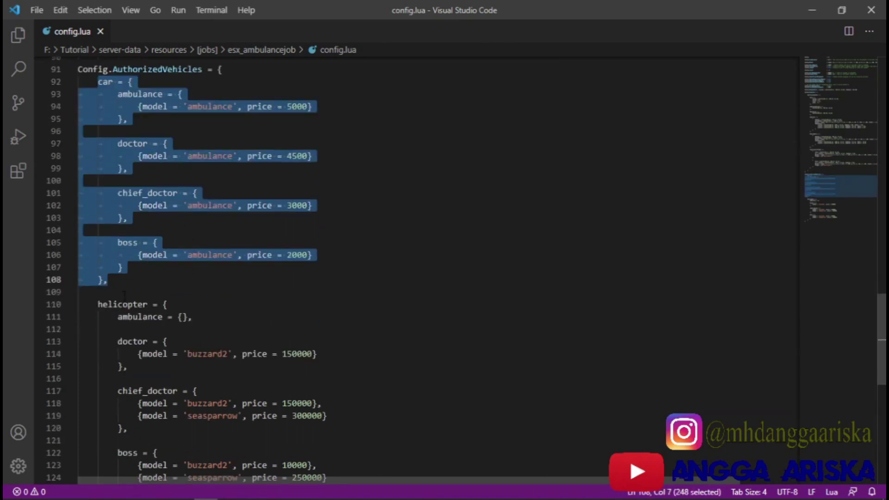
{"action": "left_click_drag", "start_coordinate": [98, 305], "coordinate": [138, 269]}
{"action": "left_click", "coordinate": [397, 264]}
{"action": "scroll", "coordinate": [397, 265], "scroll_direction": "up", "scroll_amount": 2}
{"action": "scroll", "coordinate": [398, 265], "scroll_direction": "up", "scroll_amount": 3}
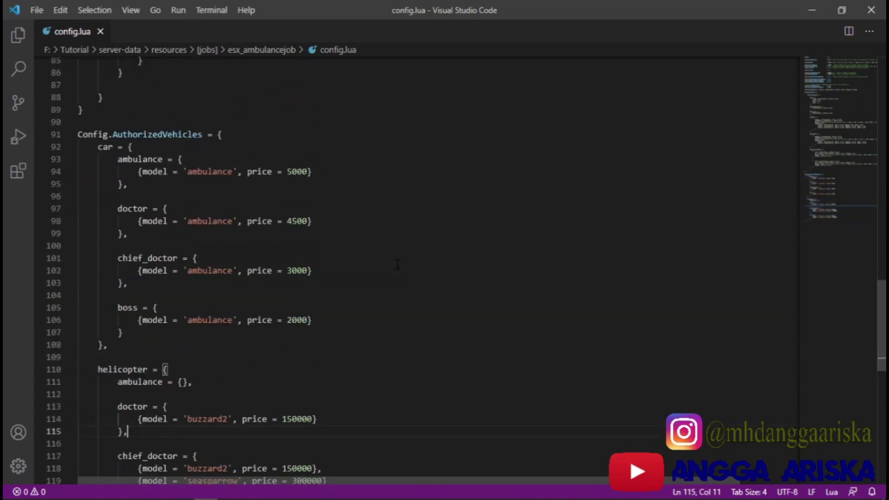
{"action": "left_click_drag", "start_coordinate": [94, 149], "coordinate": [78, 357]}
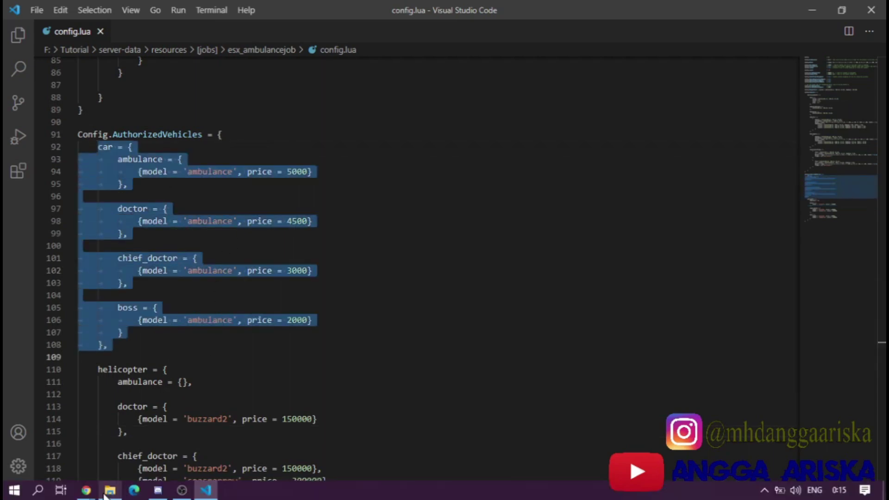
In File Explorer, go to the ems_suv folder inside resources\[vehicle]\pemerintahan\stream to find the vehicle's model files.
{"action": "left_click", "coordinate": [115, 492]}
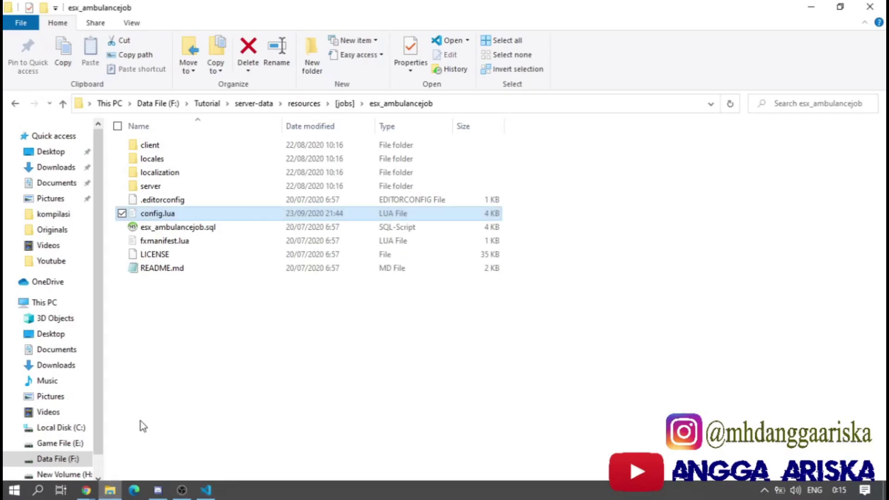
{"action": "left_click", "coordinate": [289, 104]}
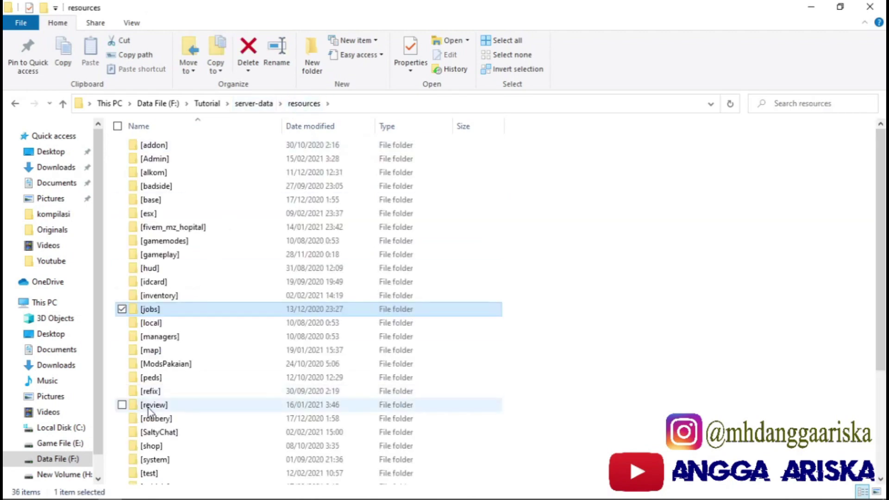
{"action": "scroll", "coordinate": [148, 407], "scroll_direction": "down", "scroll_amount": 1}
{"action": "double_click", "coordinate": [169, 449]}
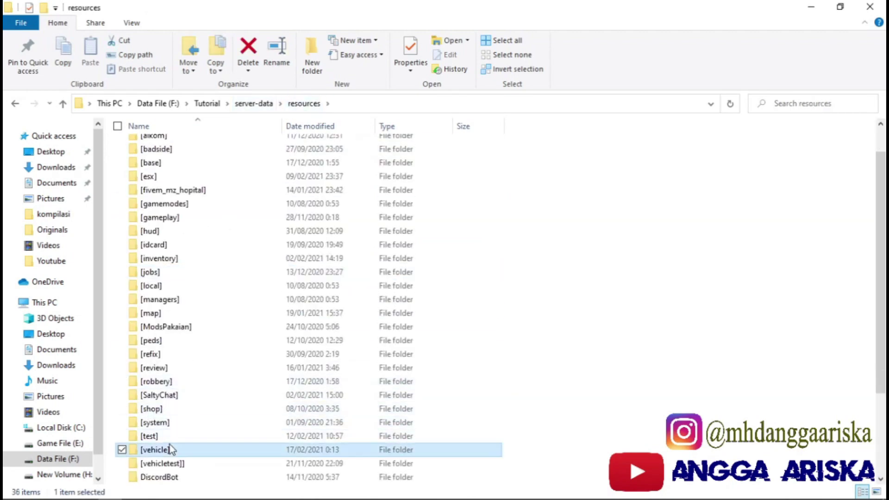
{"action": "double_click", "coordinate": [198, 238]}
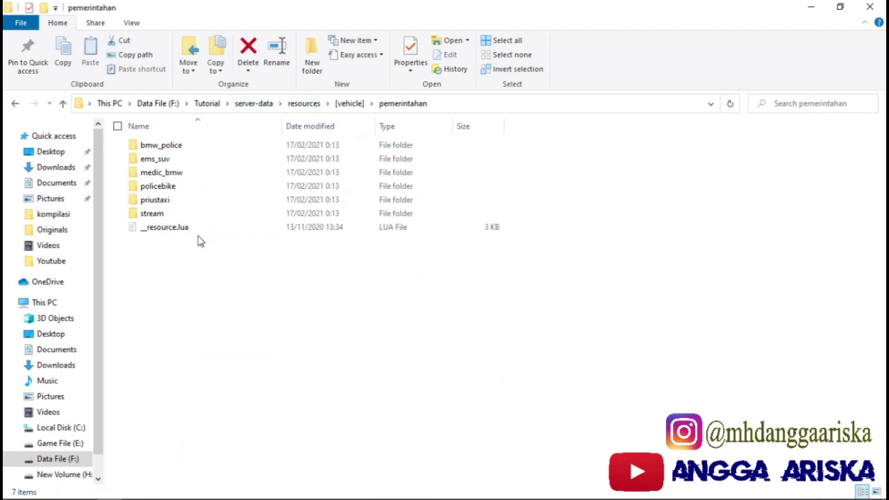
{"action": "left_click", "coordinate": [175, 162]}
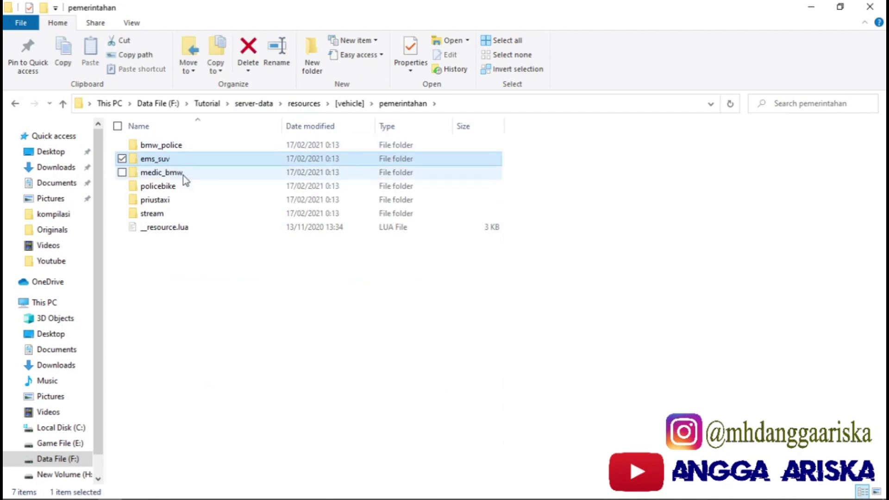
{"action": "left_click", "coordinate": [183, 176], "text": "ctrl"}
{"action": "left_click", "coordinate": [185, 214]}
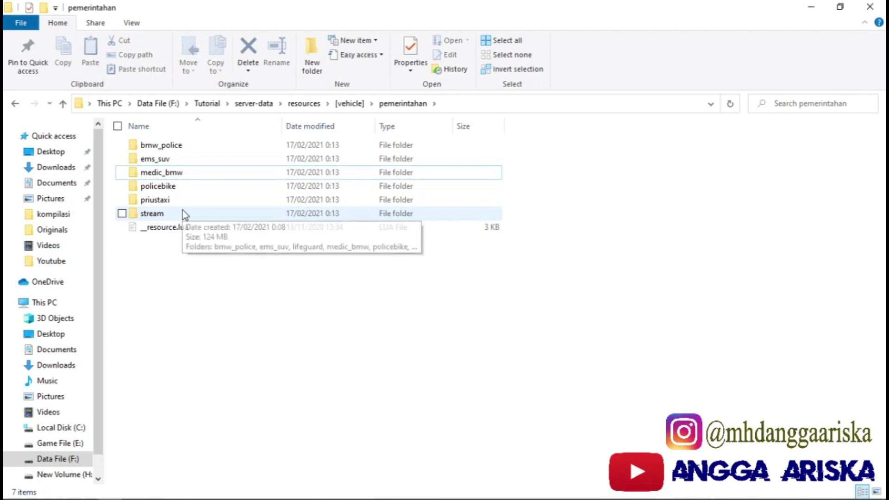
{"action": "double_click", "coordinate": [186, 214]}
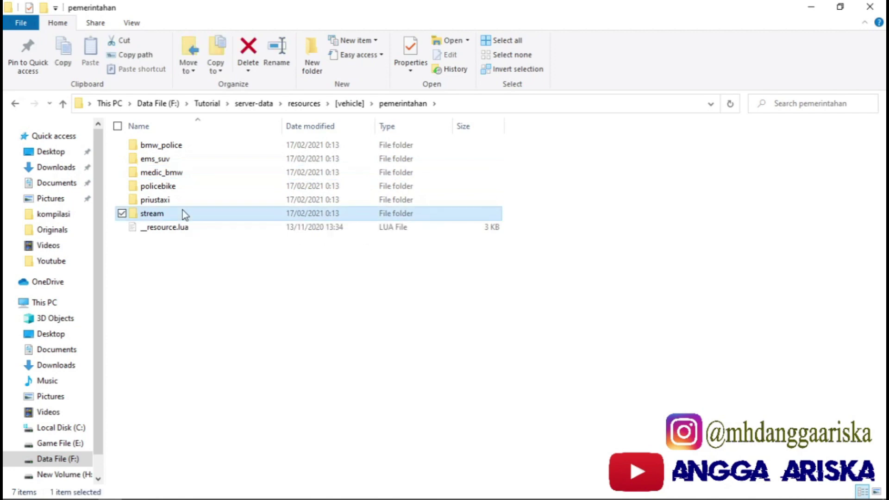
{"action": "double_click", "coordinate": [176, 160]}
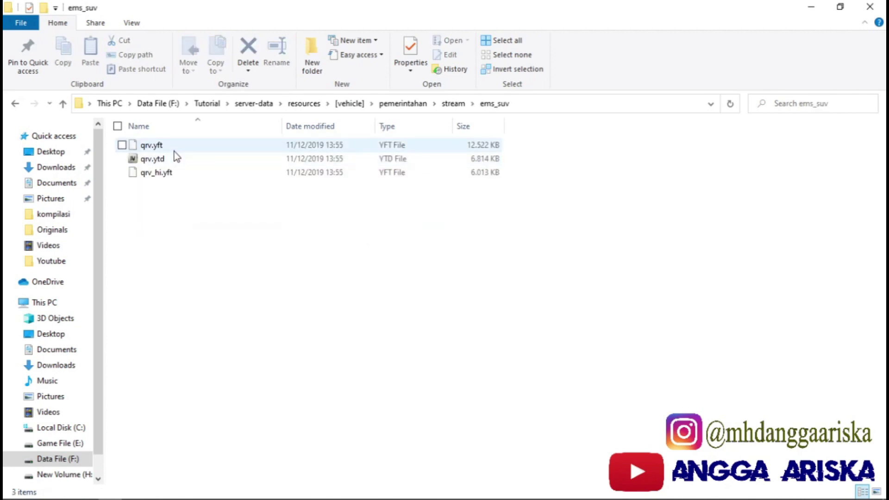
Back in Visual Studio Code, duplicate the ambulance grade's car entry on a new line below and add a comma after the first entry.
{"action": "mouse_move", "coordinate": [326, 487]}
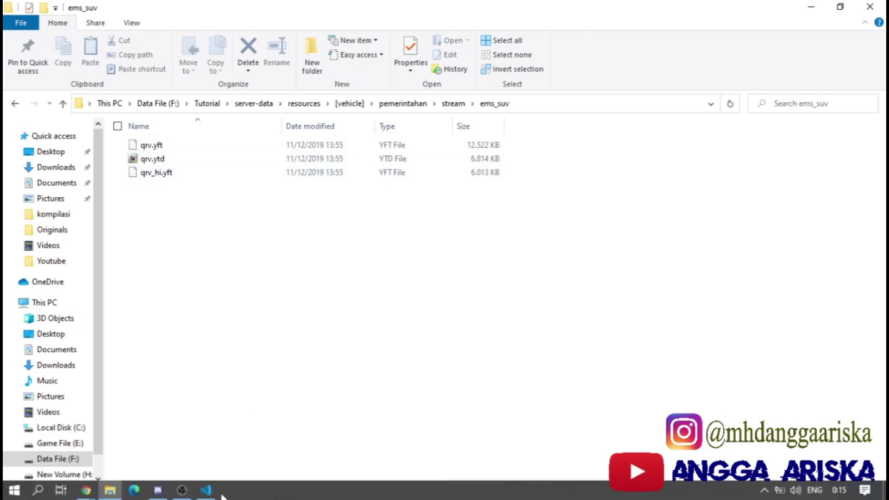
{"action": "left_click", "coordinate": [206, 490]}
{"action": "left_click", "coordinate": [324, 234]}
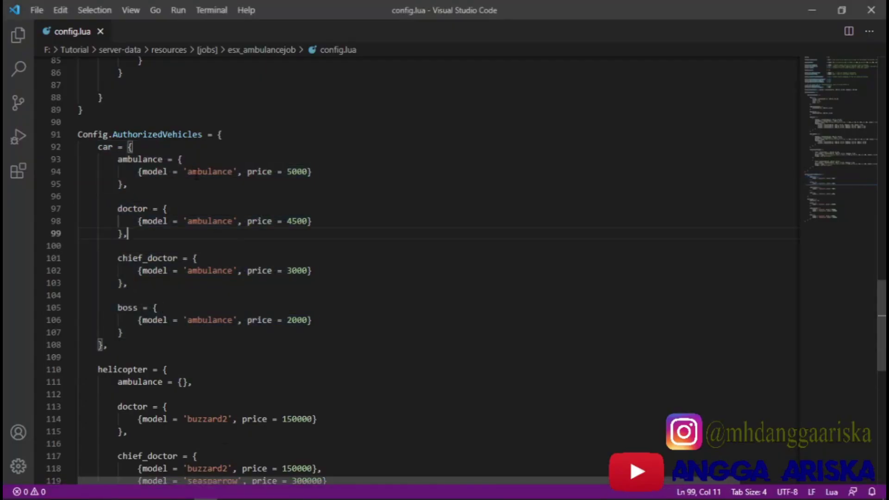
{"action": "left_click_drag", "start_coordinate": [312, 171], "coordinate": [138, 172]}
{"action": "key", "text": "ctrl+c"}
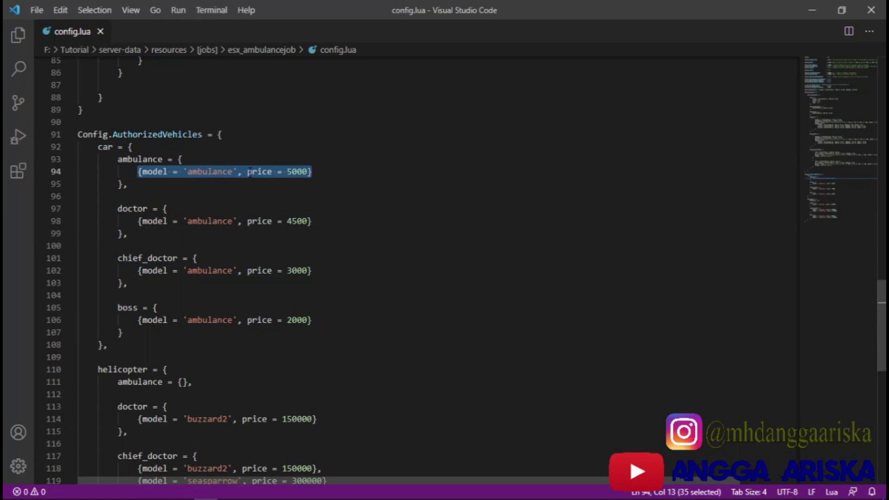
{"action": "left_click", "coordinate": [342, 172]}
{"action": "key", "text": "Return"}
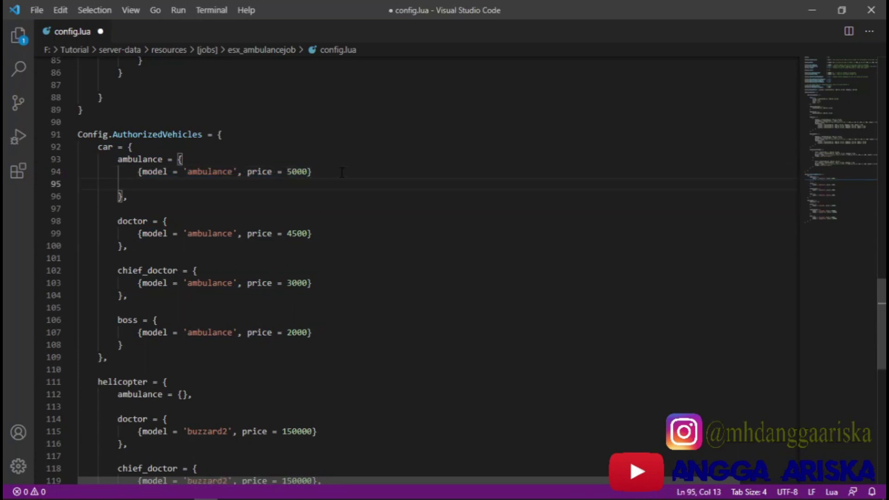
{"action": "key", "text": "ctrl+v"}
{"action": "left_click", "coordinate": [339, 173]}
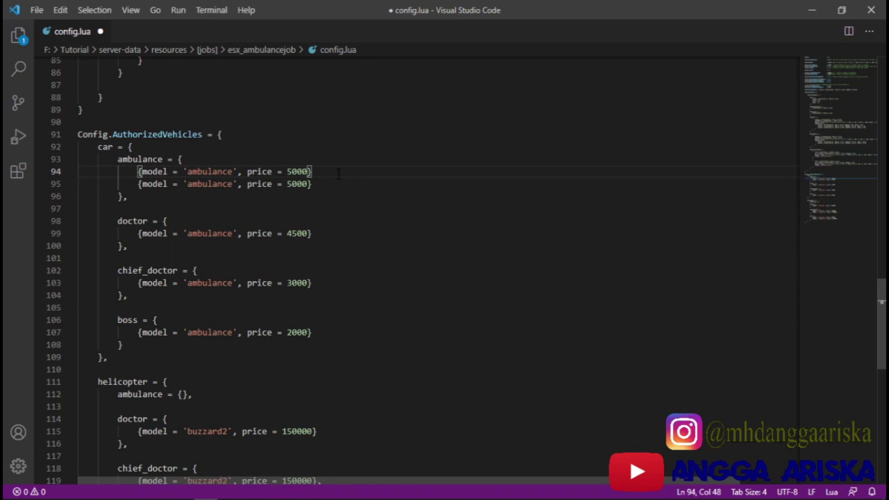
{"action": "type", "text": ","}
Select the duplicated entry's model name for replacement, and copy the name "qrv" from the qrv.ytd file in File Explorer's ems_suv folder.
{"action": "double_click", "coordinate": [210, 184]}
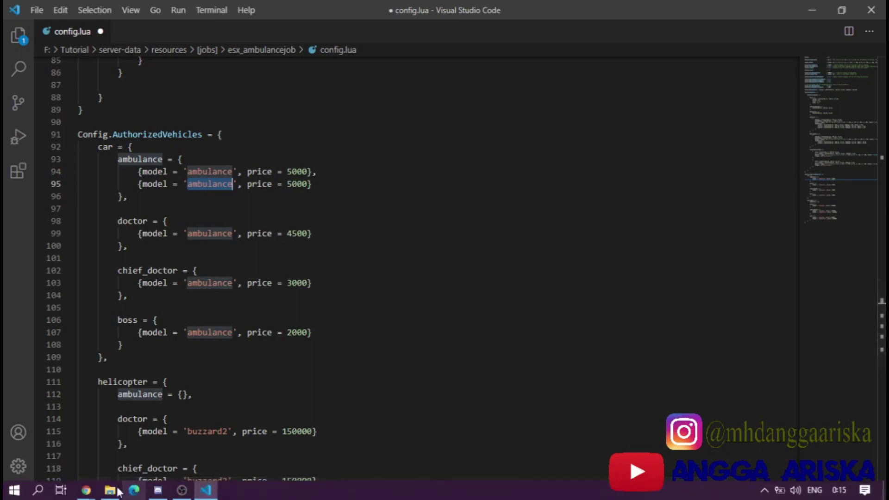
{"action": "left_click", "coordinate": [110, 491]}
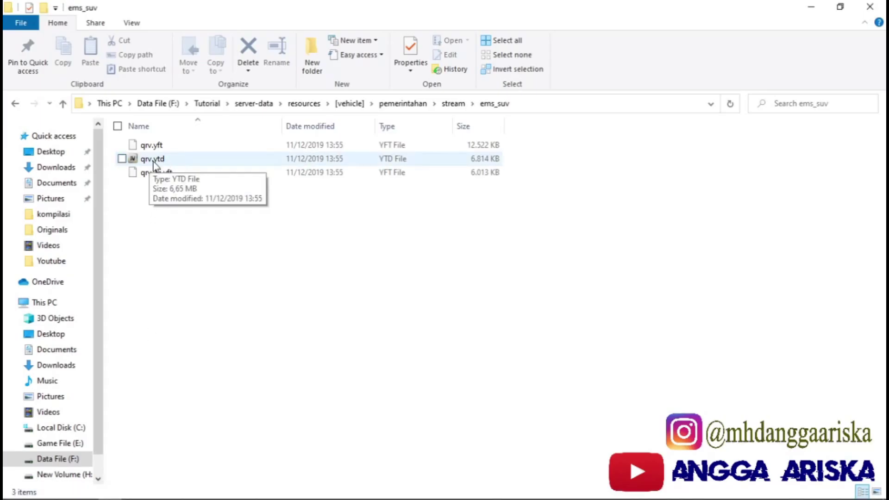
{"action": "left_click", "coordinate": [147, 160]}
{"action": "key", "text": "F2"}
{"action": "key", "text": "ctrl+c"}
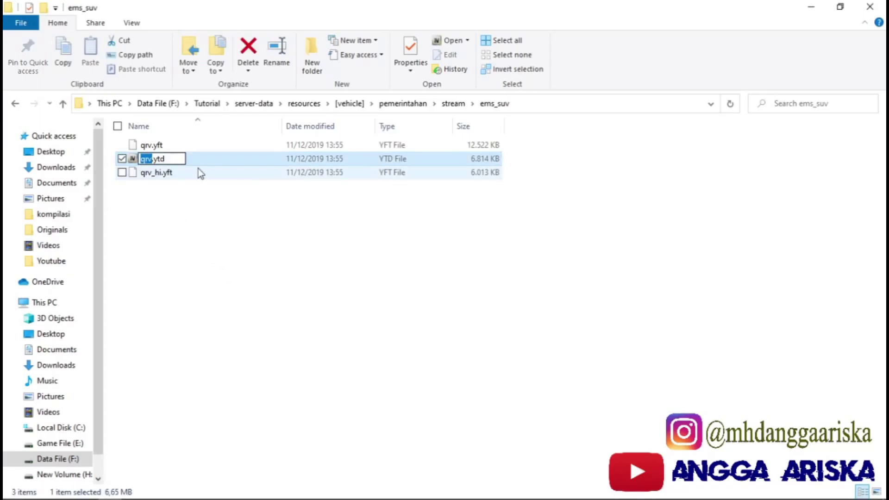
{"action": "key", "text": "End"}
{"action": "key", "text": "shift+Left"}
{"action": "key", "text": "shift+Left"}
{"action": "key", "text": "shift+Left"}
{"action": "key", "text": "shift+Left"}
{"action": "key", "text": "shift+Left"}
{"action": "key", "text": "shift+Left"}
{"action": "key", "text": "shift+Left"}
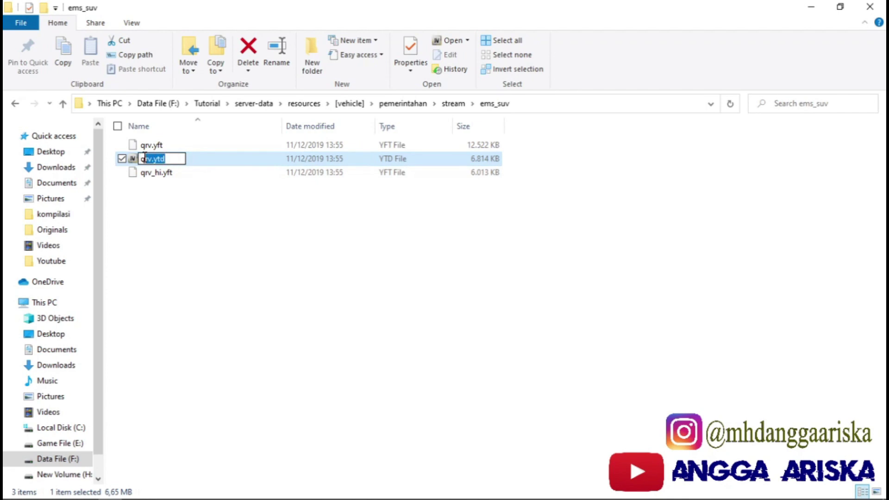
{"action": "key", "text": "shift+Right"}
In Visual Studio Code, replace the duplicated entry's model with the copied name "qrv" and set its price to 10000.
{"action": "key", "text": "alt+Tab"}
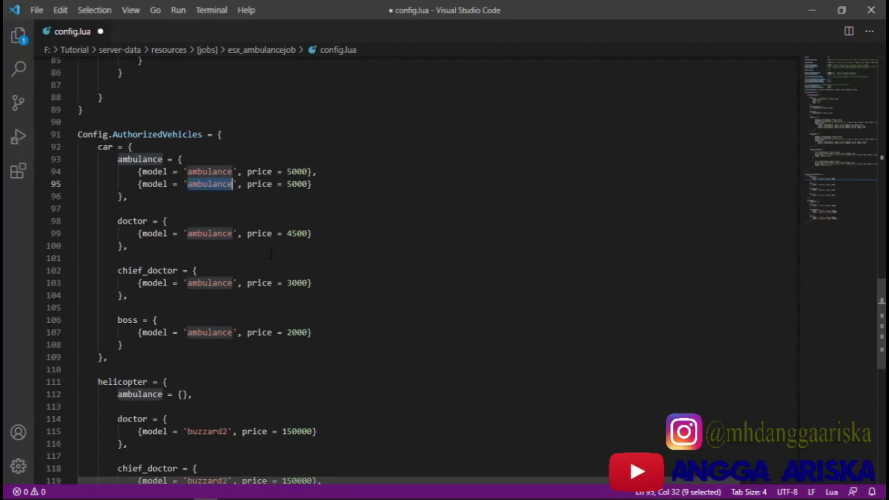
{"action": "key", "text": "ctrl+v"}
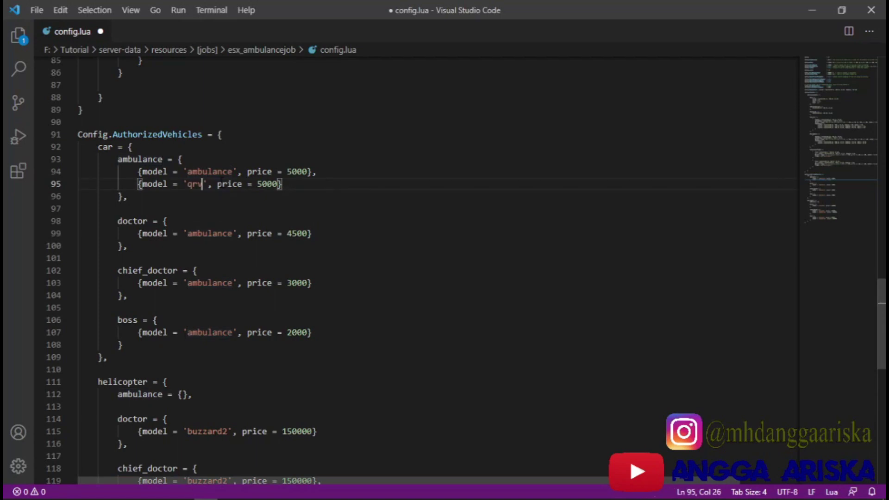
{"action": "double_click", "coordinate": [267, 184]}
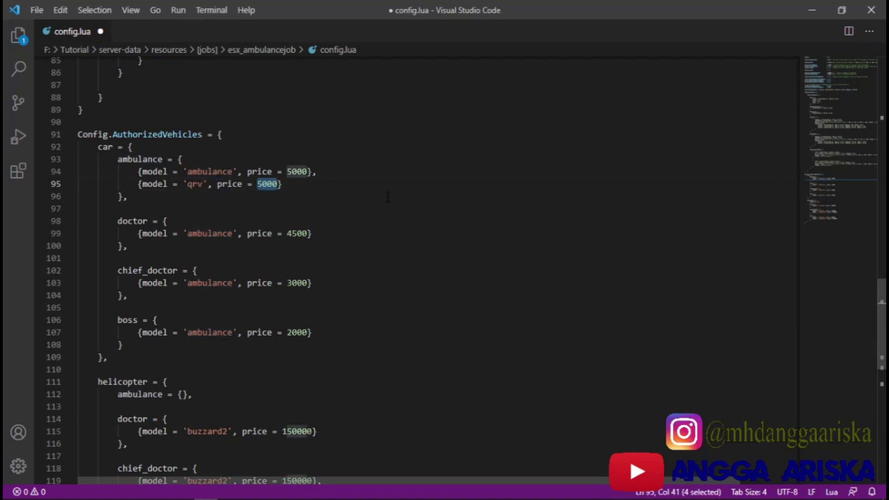
{"action": "type", "text": "10000"}
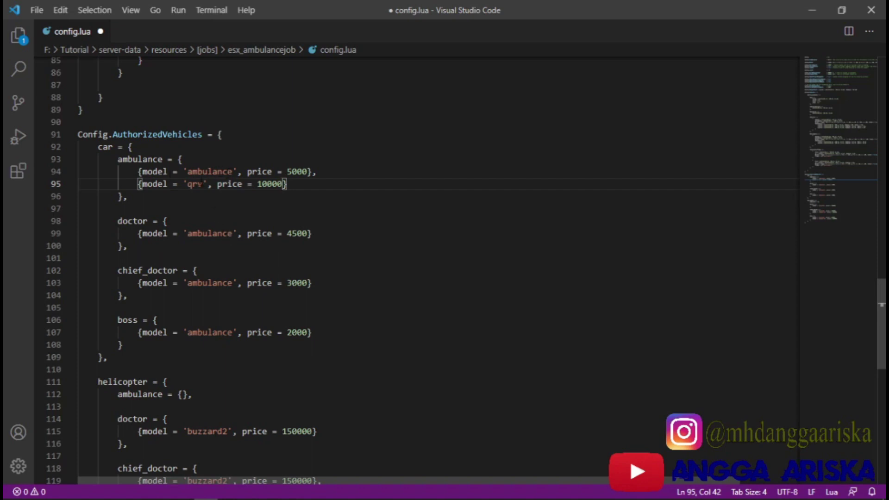
In File Explorer, go to pemerintahan\stream\medic_bmw and open the name of pd_bmw.ytd for editing to read the vehicle's model name.
{"action": "key", "text": "shift+Home"}
{"action": "key", "text": "alt+Tab"}
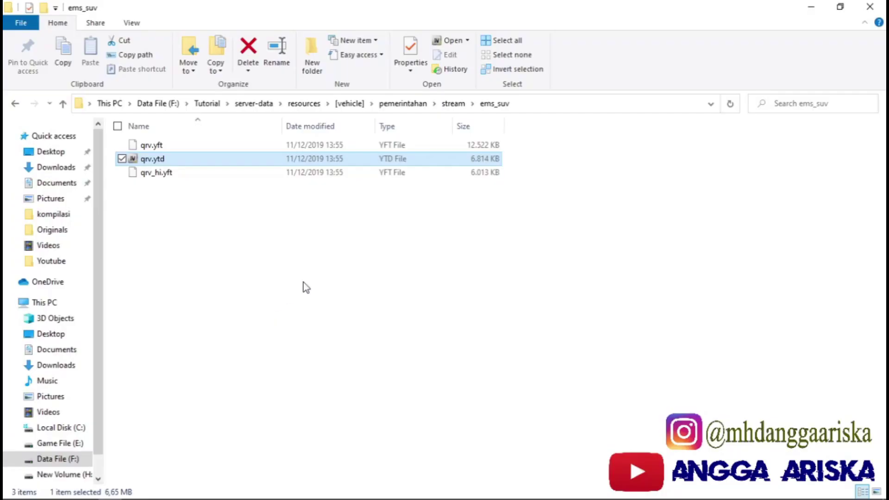
{"action": "left_click", "coordinate": [396, 104]}
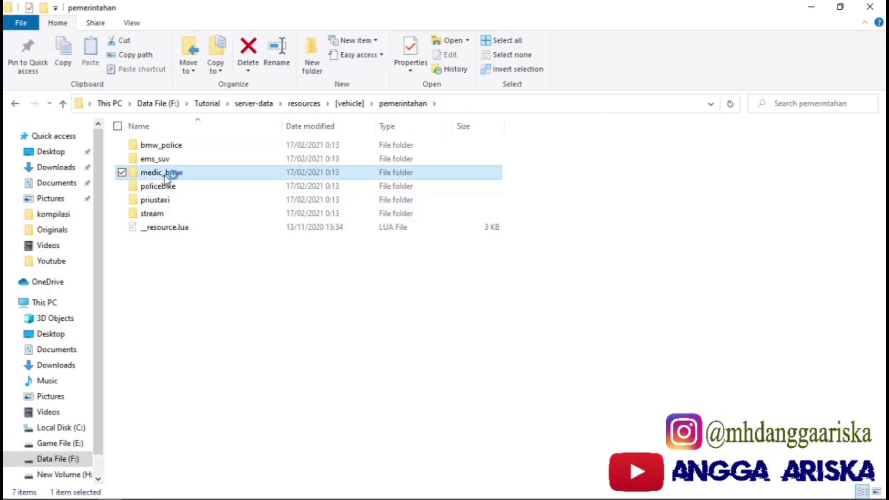
{"action": "double_click", "coordinate": [166, 178]}
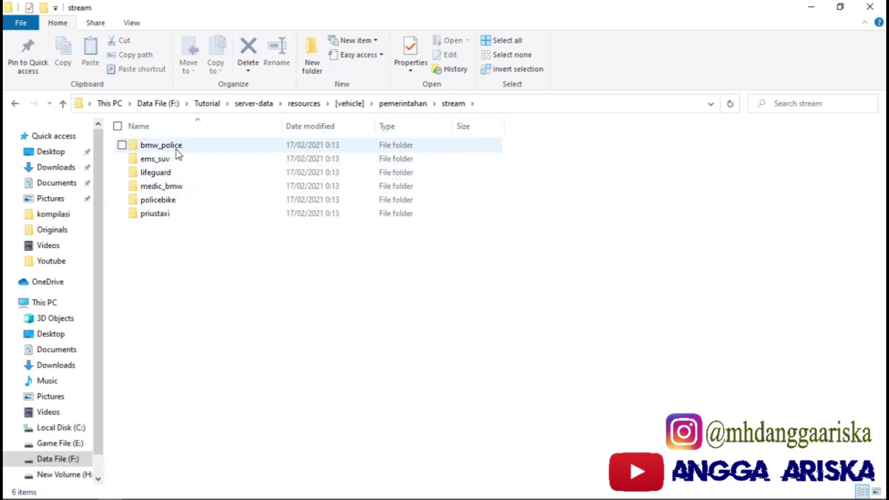
{"action": "left_click", "coordinate": [177, 188]}
{"action": "double_click", "coordinate": [177, 188]}
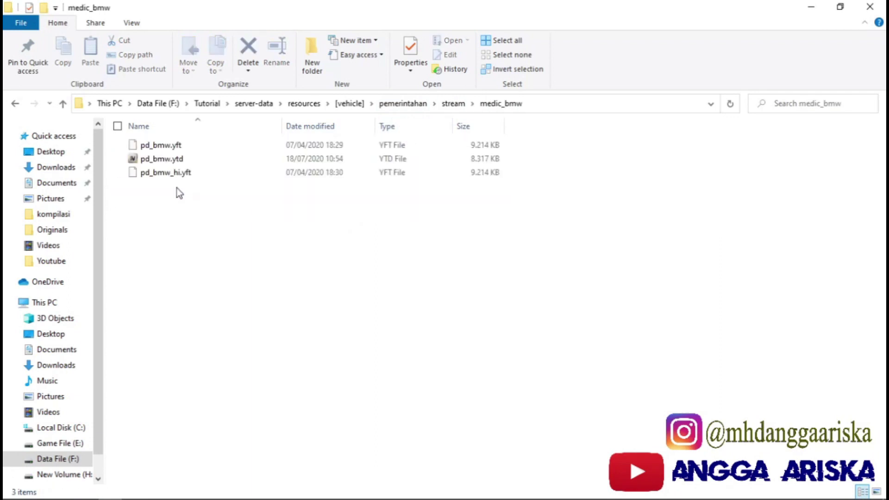
{"action": "left_click", "coordinate": [164, 160]}
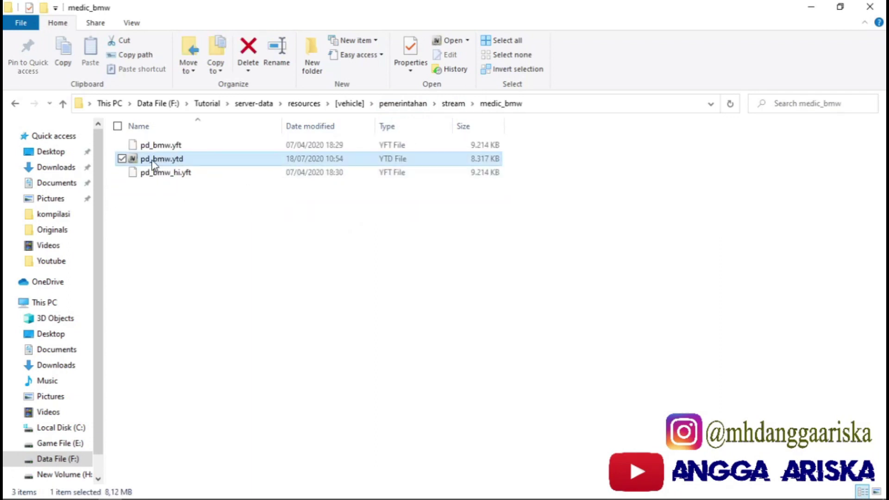
{"action": "key", "text": "F2"}
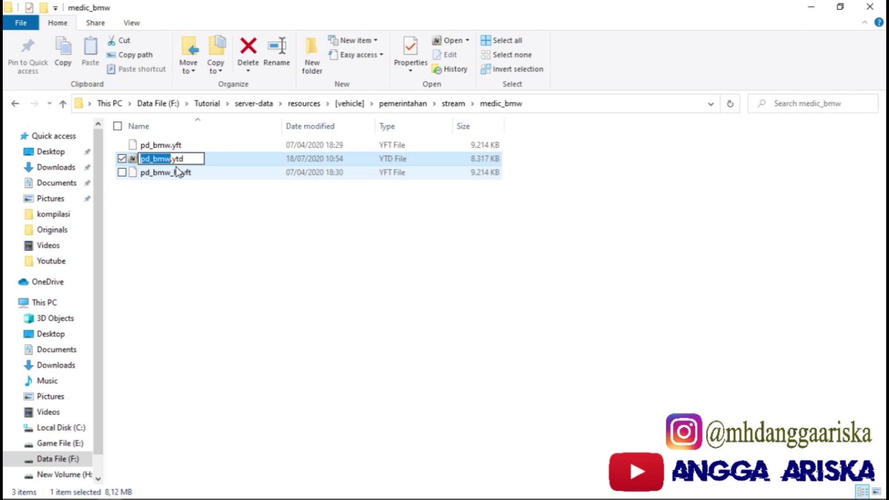
Back in Visual Studio Code, add a second car entry to the chief_doctor grade with model 'pd_bmw' and price 25000.
{"action": "left_click", "coordinate": [206, 490]}
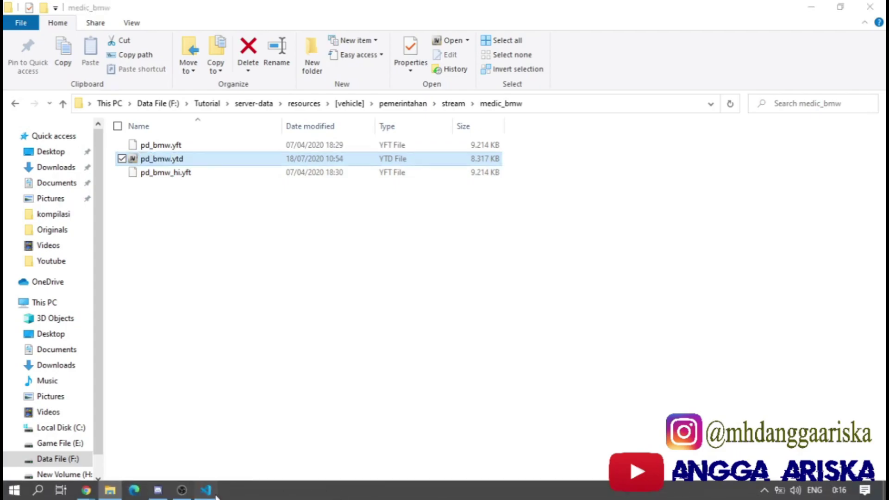
{"action": "left_click", "coordinate": [258, 270]}
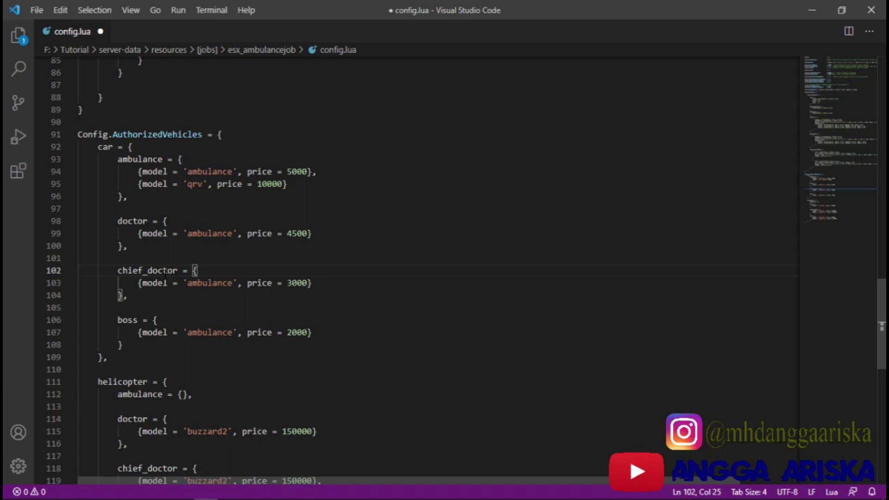
{"action": "left_click", "coordinate": [318, 284]}
{"action": "key", "text": "Return"}
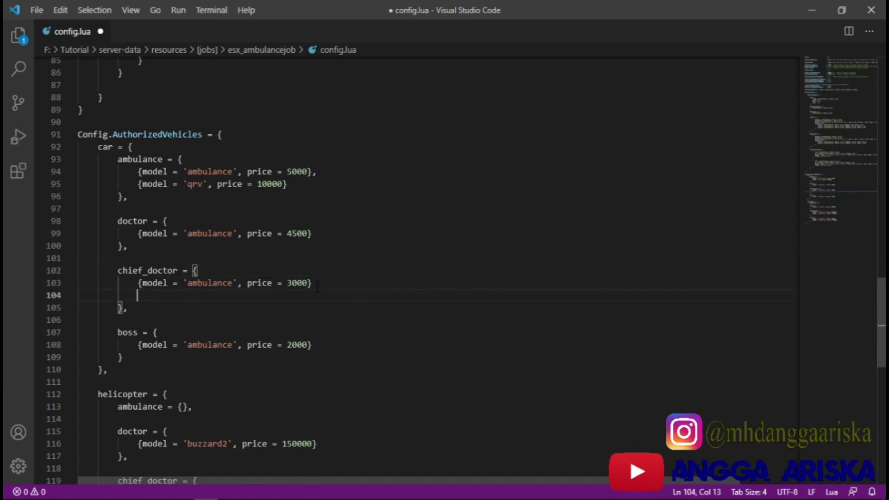
{"action": "type", "text": "{model = "}
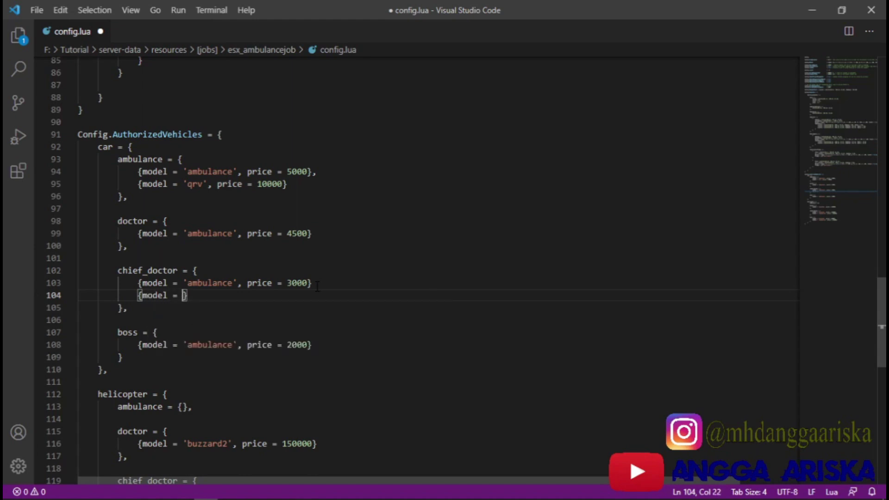
{"action": "type", "text": "'pd_bmw', price = "}
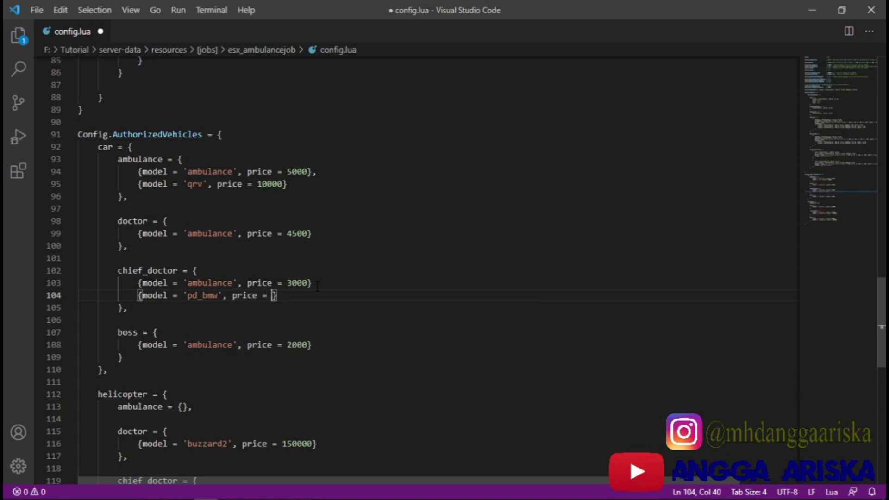
{"action": "type", "text": "25000"}
Add a comma after chief_doctor's first car entry, save config.lua and close Visual Studio Code.
{"action": "left_click", "coordinate": [322, 283]}
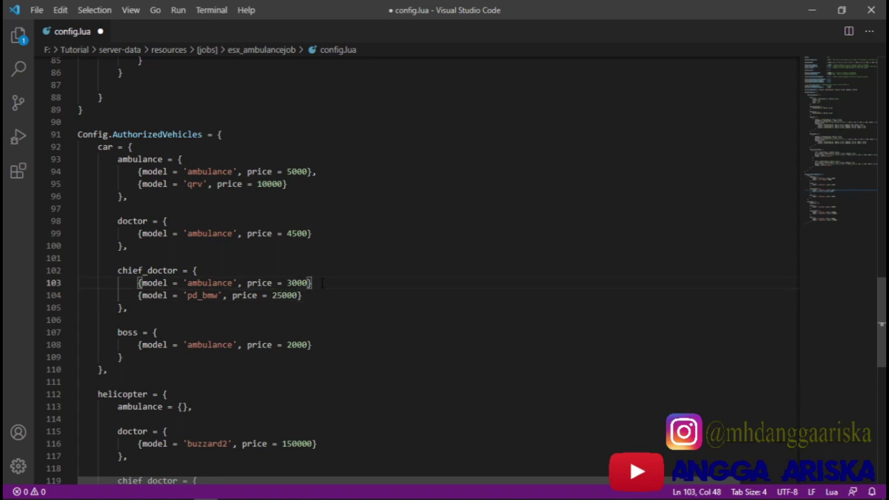
{"action": "type", "text": ","}
{"action": "key", "text": "ctrl+s"}
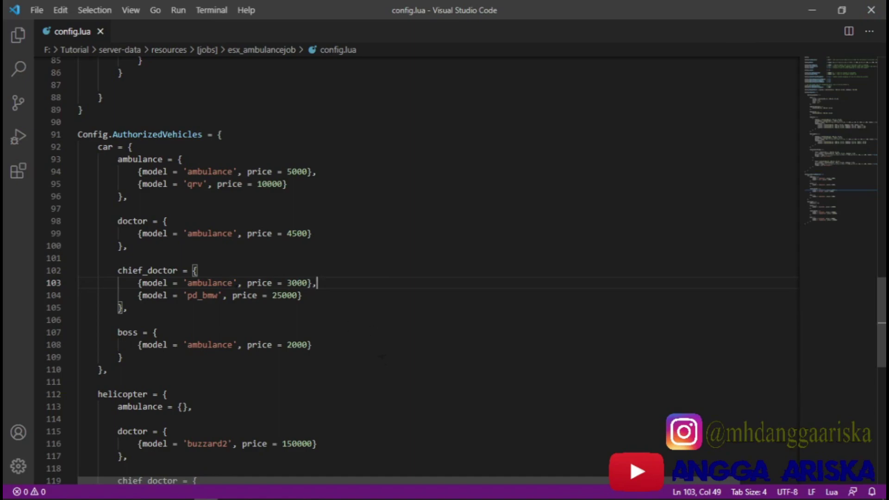
{"action": "left_click", "coordinate": [871, 11]}
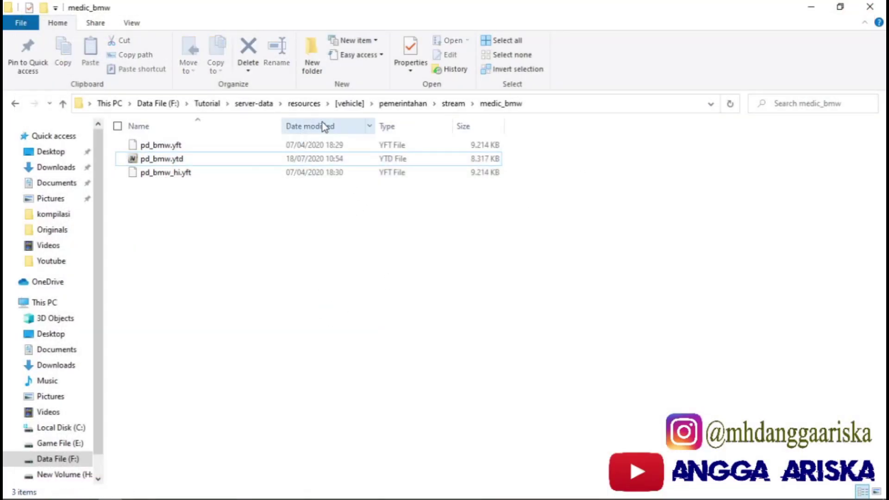
In File Explorer, go to resources\[jobs]\esx_policejob and open its config.lua in Visual Studio Code.
{"action": "left_click", "coordinate": [304, 104]}
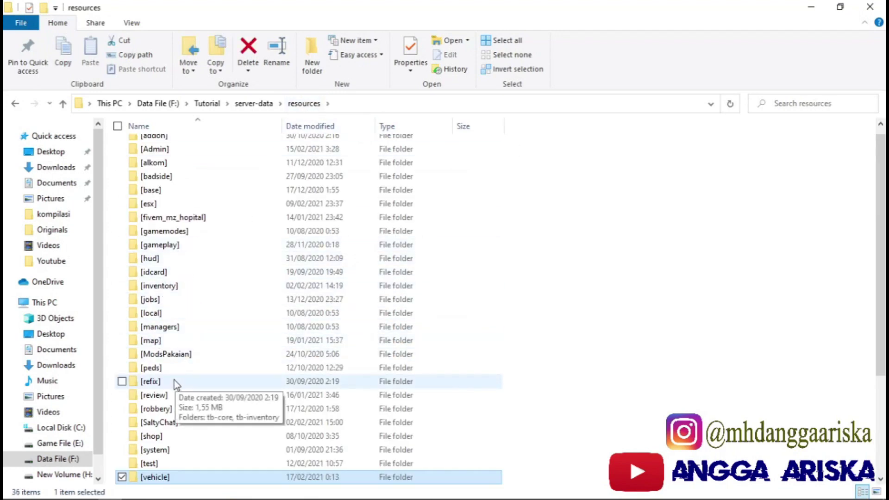
{"action": "double_click", "coordinate": [158, 299]}
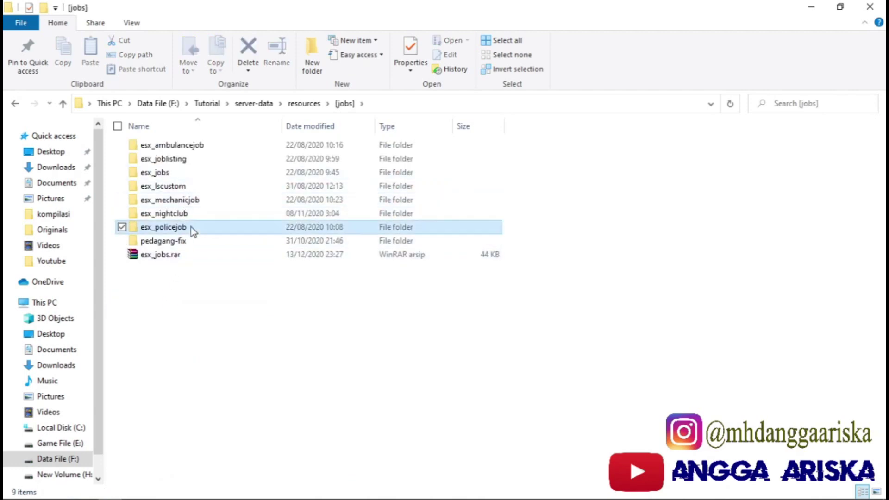
{"action": "double_click", "coordinate": [189, 228]}
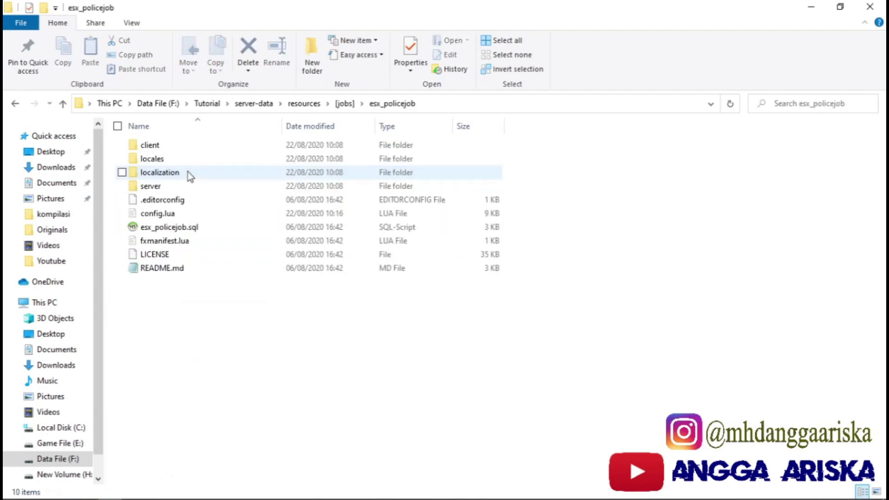
{"action": "double_click", "coordinate": [167, 218]}
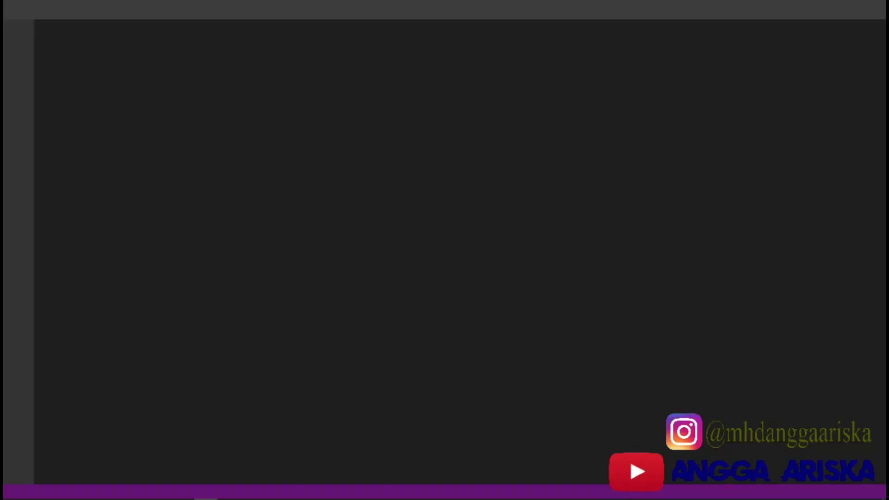
Under car in Config.AuthorizedVehicles, expand the recruit grade's empty braces to insert an indented blank line between them.
{"action": "scroll", "coordinate": [424, 325], "scroll_direction": "down", "scroll_amount": 10}
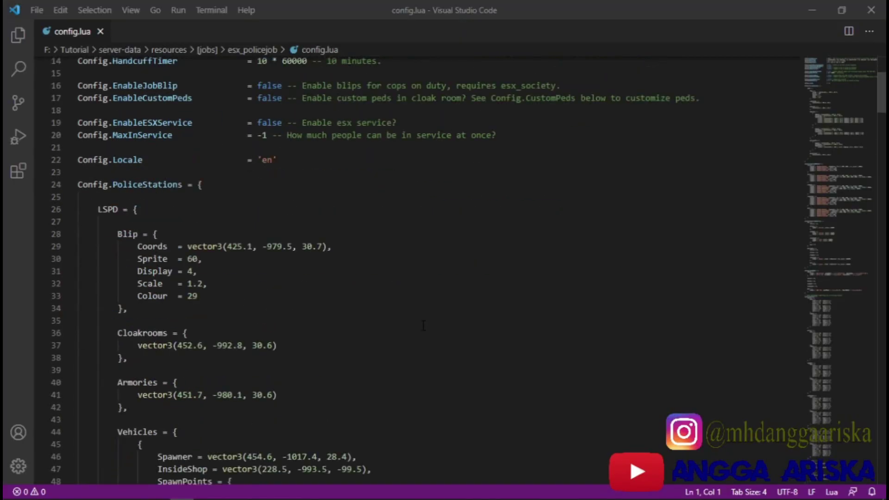
{"action": "scroll", "coordinate": [423, 326], "scroll_direction": "down", "scroll_amount": 15}
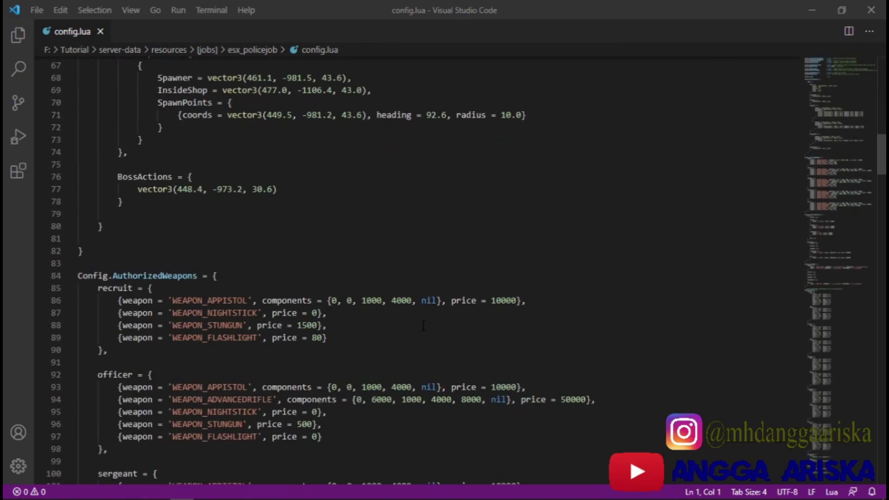
{"action": "scroll", "coordinate": [423, 325], "scroll_direction": "down", "scroll_amount": 9}
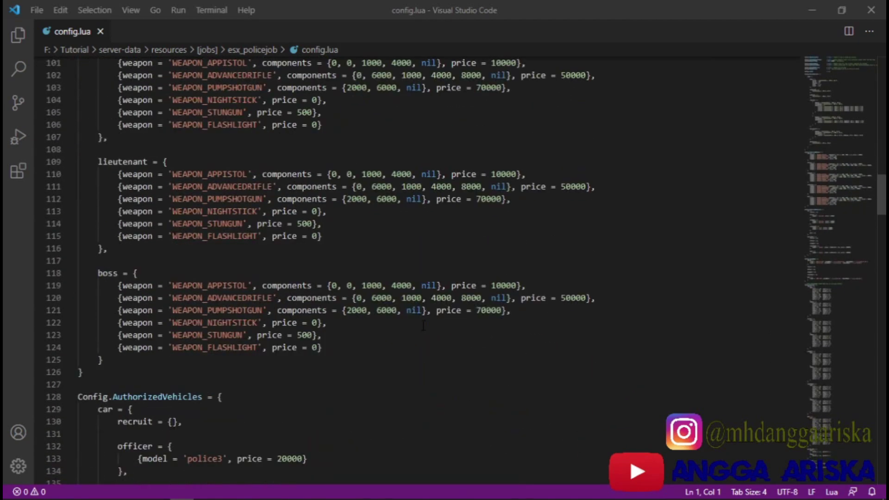
{"action": "scroll", "coordinate": [172, 337], "scroll_direction": "down", "scroll_amount": 5}
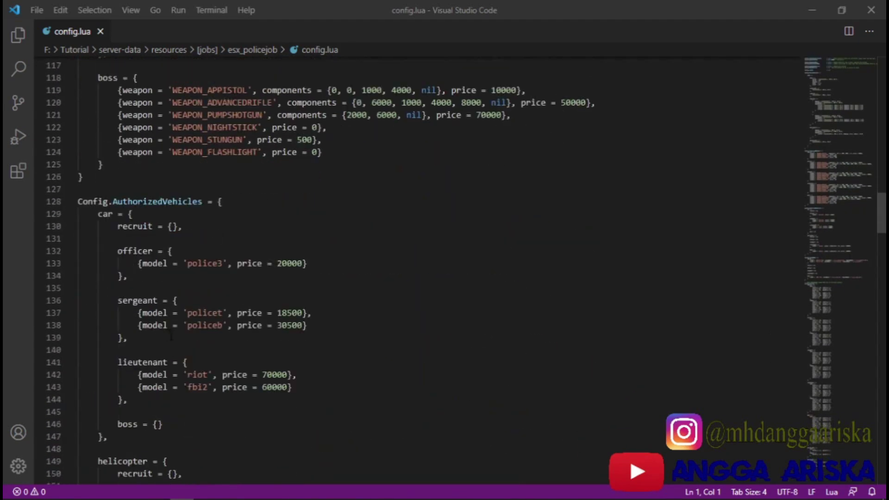
{"action": "scroll", "coordinate": [172, 337], "scroll_direction": "down", "scroll_amount": 1}
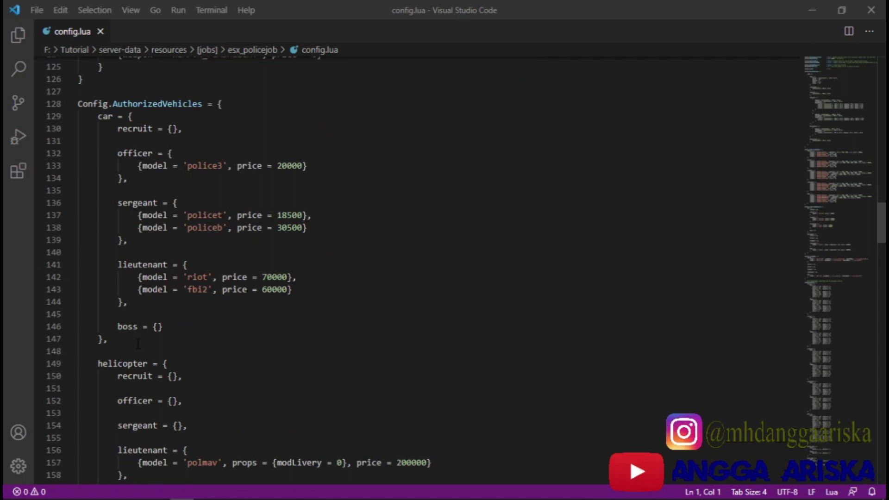
{"action": "scroll", "coordinate": [138, 343], "scroll_direction": "down", "scroll_amount": 3}
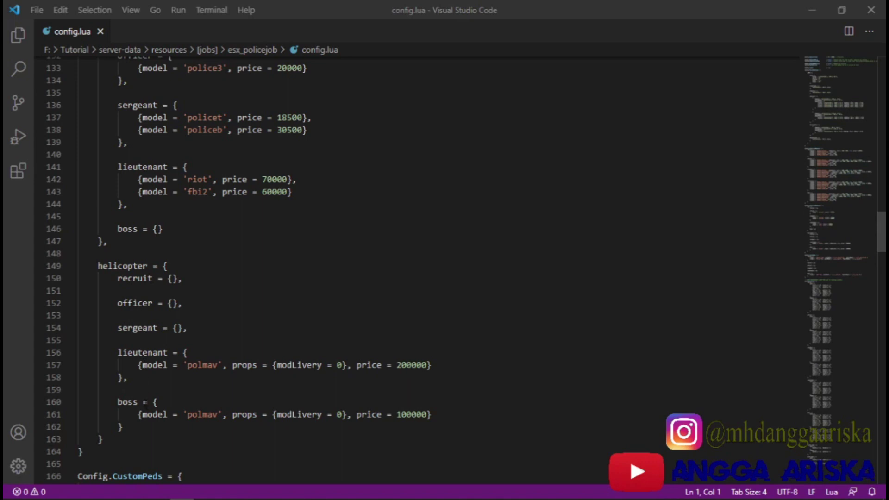
{"action": "scroll", "coordinate": [144, 402], "scroll_direction": "up", "scroll_amount": 4}
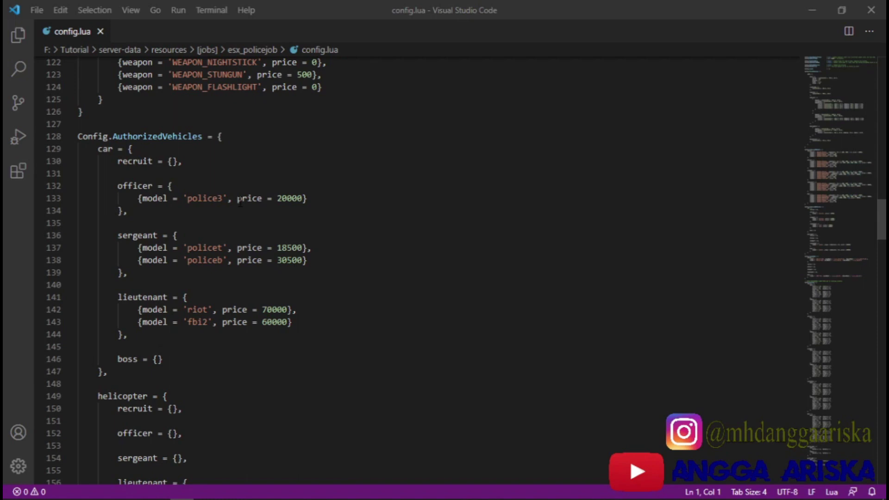
{"action": "left_click", "coordinate": [189, 170]}
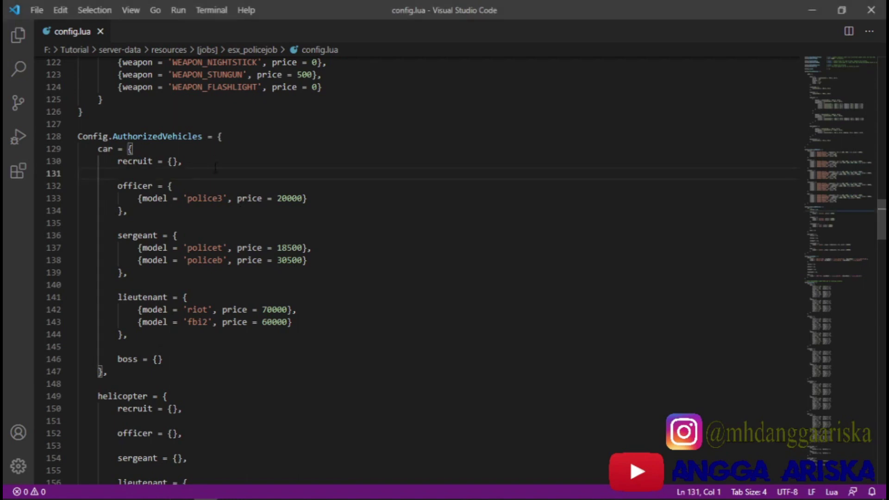
{"action": "left_click", "coordinate": [184, 164]}
{"action": "left_click", "coordinate": [170, 162]}
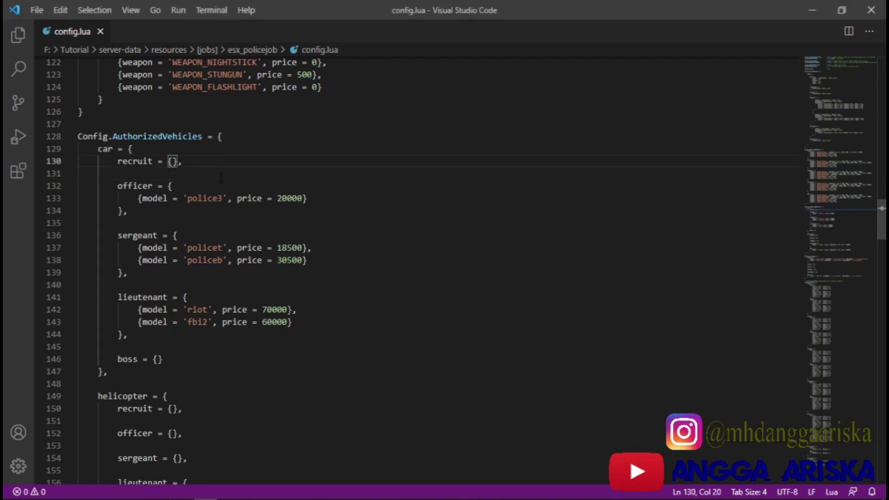
{"action": "key", "text": "Return"}
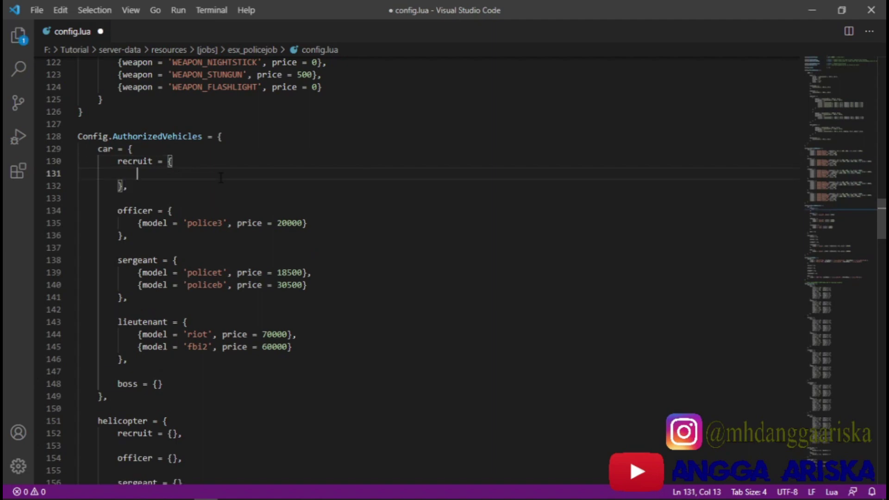
In File Explorer, go to resources\[vehicle]\pemerintahan and select the policebike and bmw_police folders.
{"action": "key", "text": "alt+Tab"}
{"action": "key", "text": "alt+Tab"}
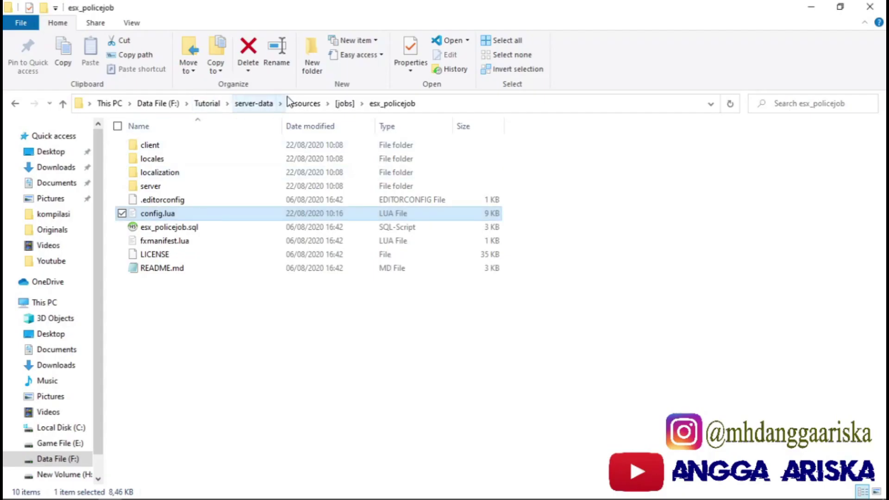
{"action": "left_click", "coordinate": [304, 104]}
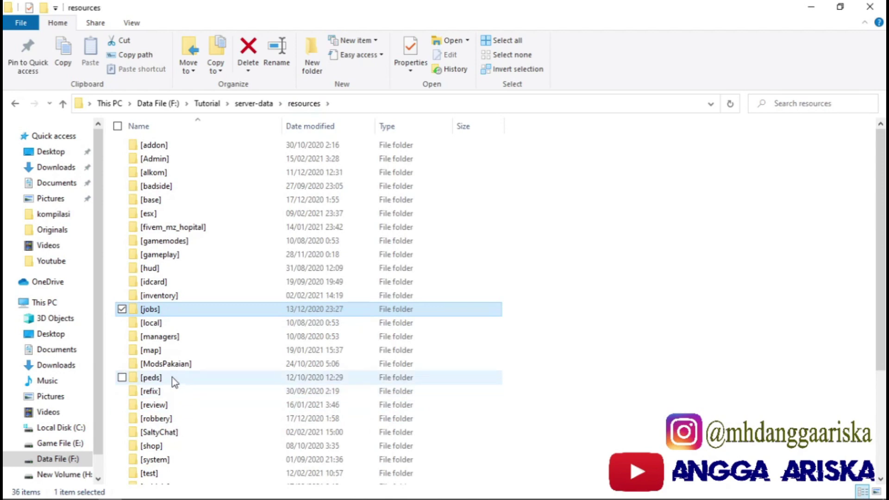
{"action": "scroll", "coordinate": [167, 462], "scroll_direction": "down", "scroll_amount": 3}
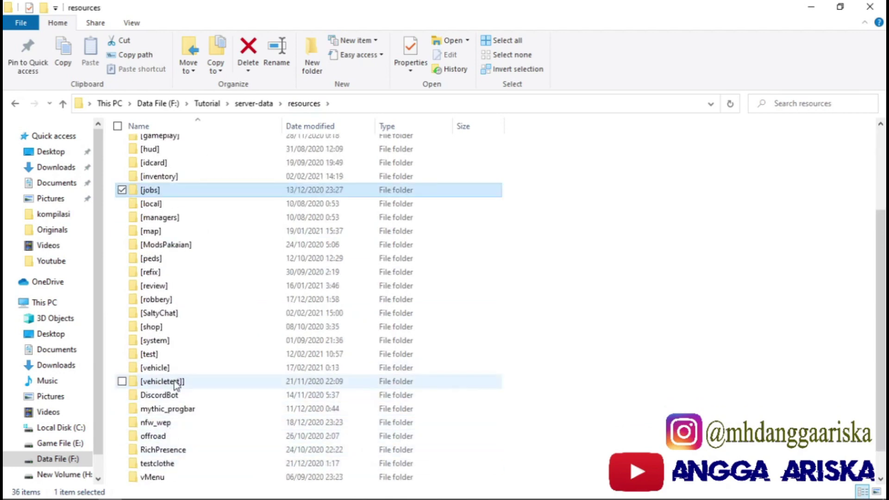
{"action": "double_click", "coordinate": [174, 369]}
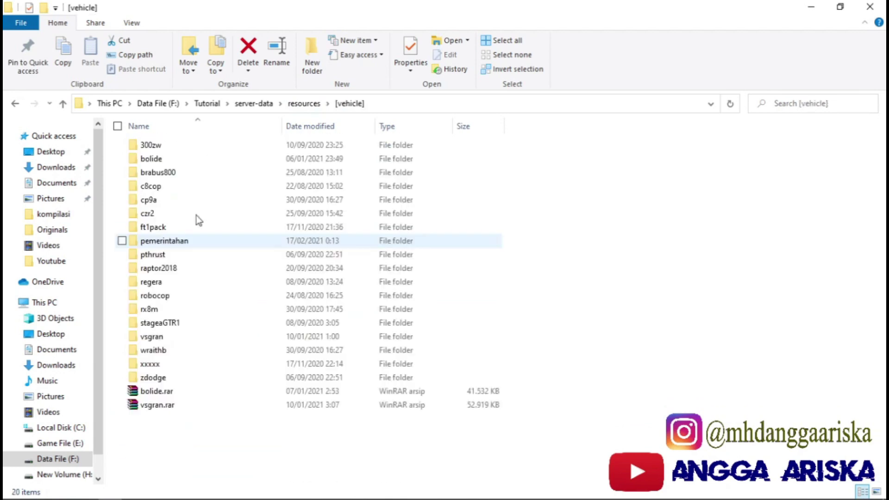
{"action": "double_click", "coordinate": [176, 241]}
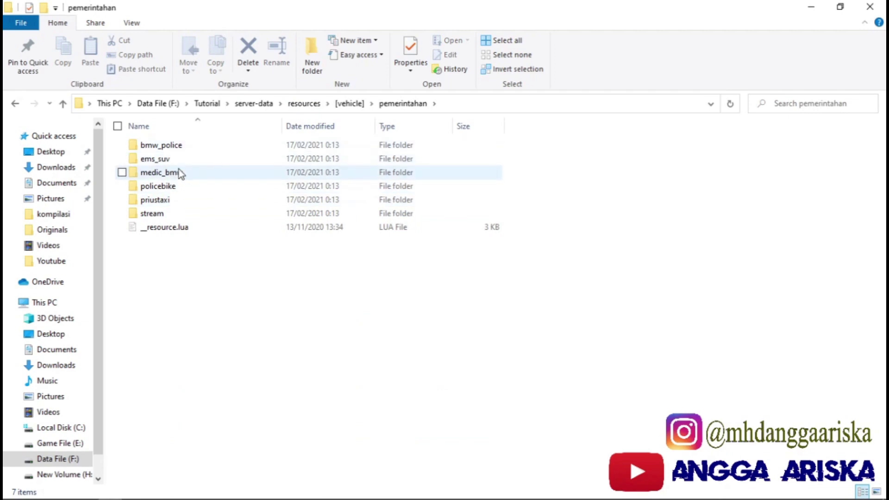
{"action": "left_click", "coordinate": [176, 186]}
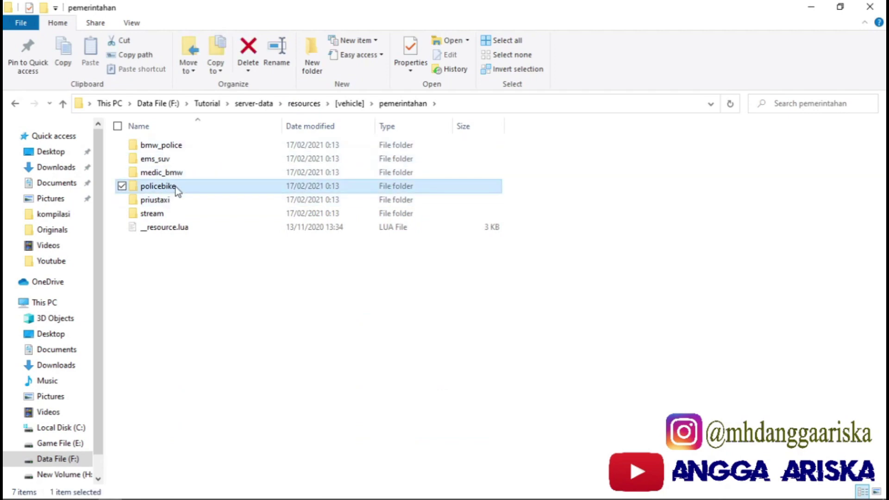
{"action": "left_click", "coordinate": [178, 148], "text": "ctrl"}
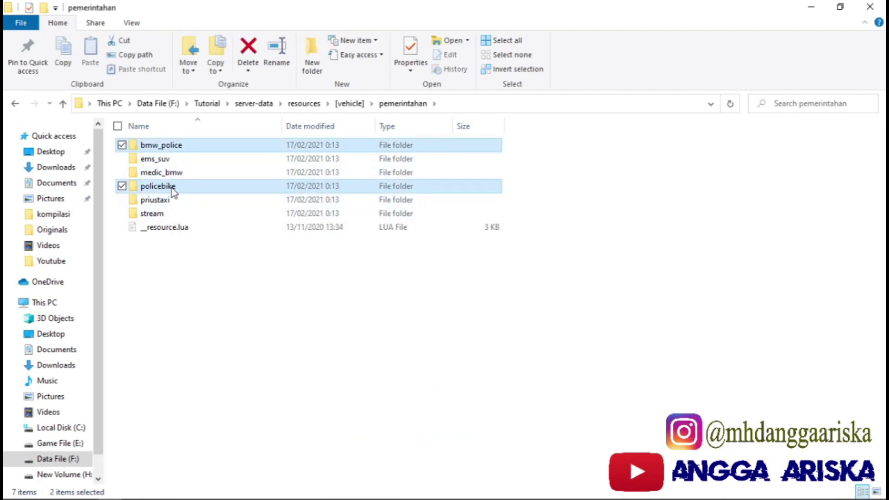
In pemerintahan, open stream\policebike and highlight the base name of policebike.ytd to read the vehicle's model name.
{"action": "double_click", "coordinate": [221, 216]}
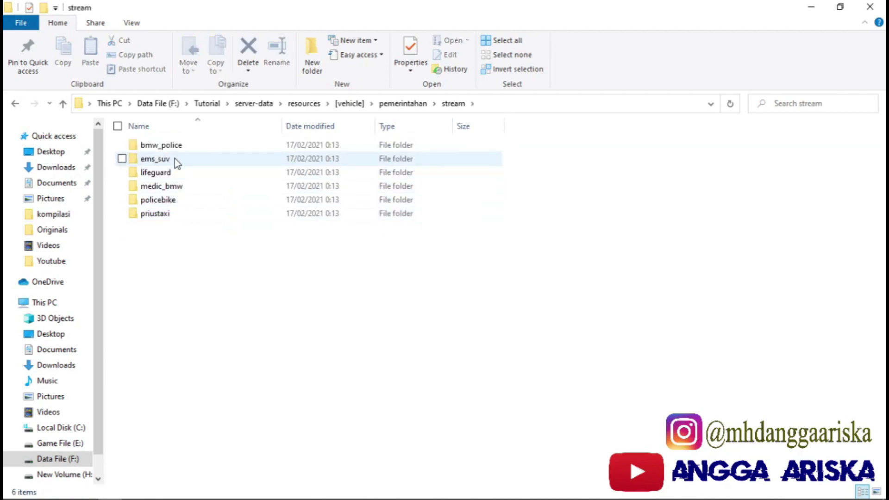
{"action": "double_click", "coordinate": [174, 200]}
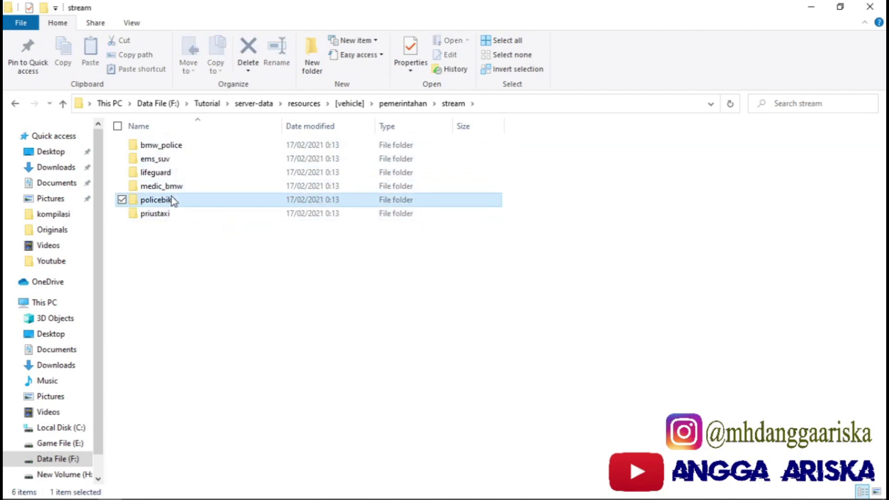
{"action": "left_click", "coordinate": [147, 160]}
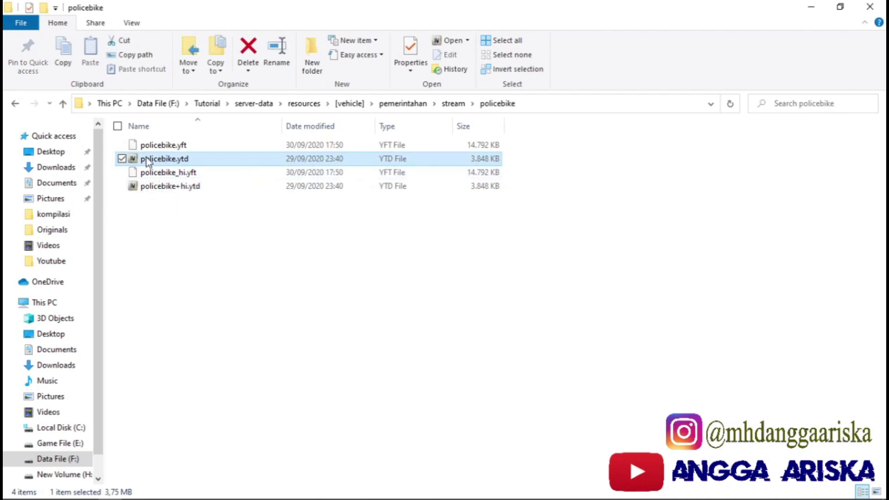
{"action": "left_click", "coordinate": [149, 161]}
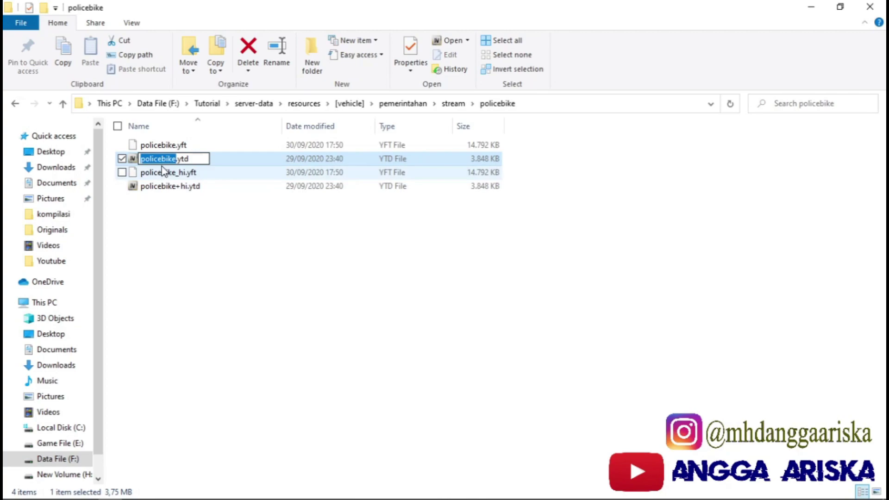
Back in config.lua in Visual Studio Code, add {model = 'policebike', price = 5000} to the recruit grade's cars.
{"action": "key", "text": "alt+Tab"}
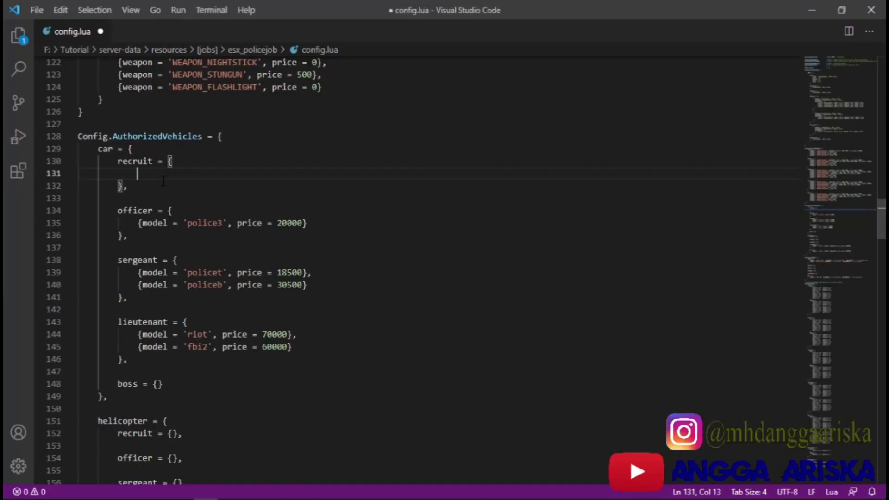
{"action": "type", "text": "{"}
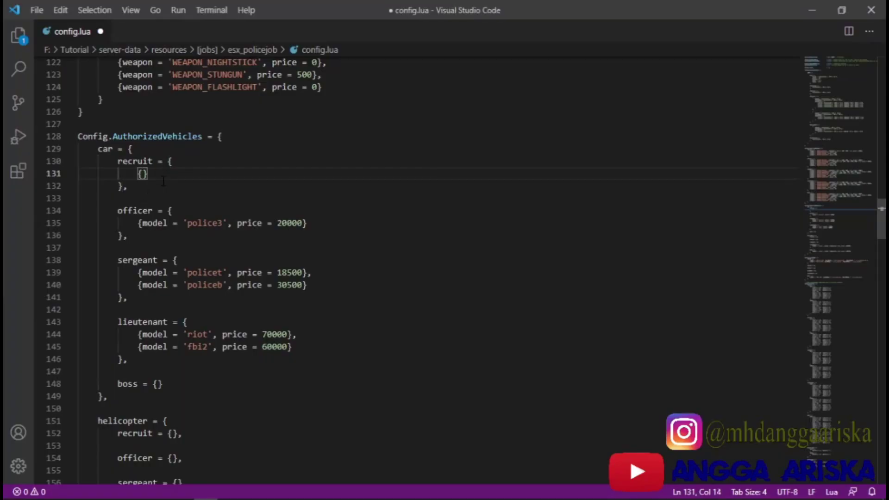
{"action": "type", "text": "model"}
{"action": "key", "text": "BackSpace"}
{"action": "key", "text": "BackSpace"}
{"action": "key", "text": "BackSpace"}
{"action": "type", "text": "de"}
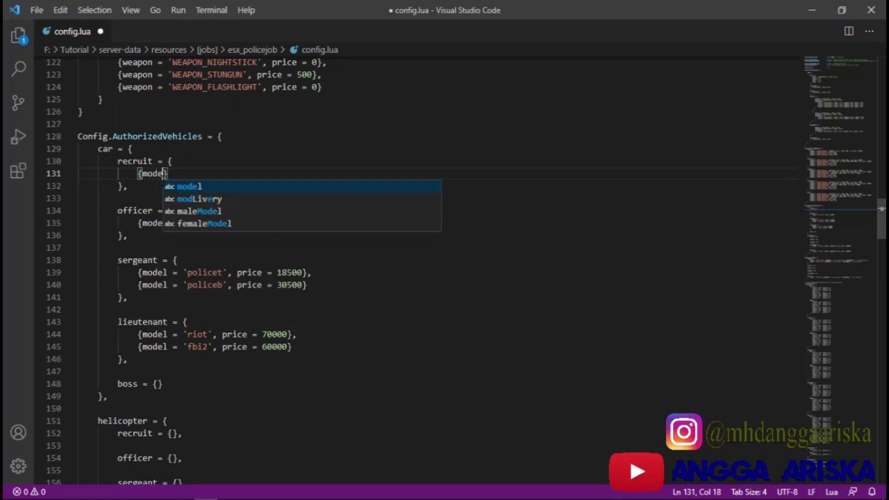
{"action": "type", "text": "l "}
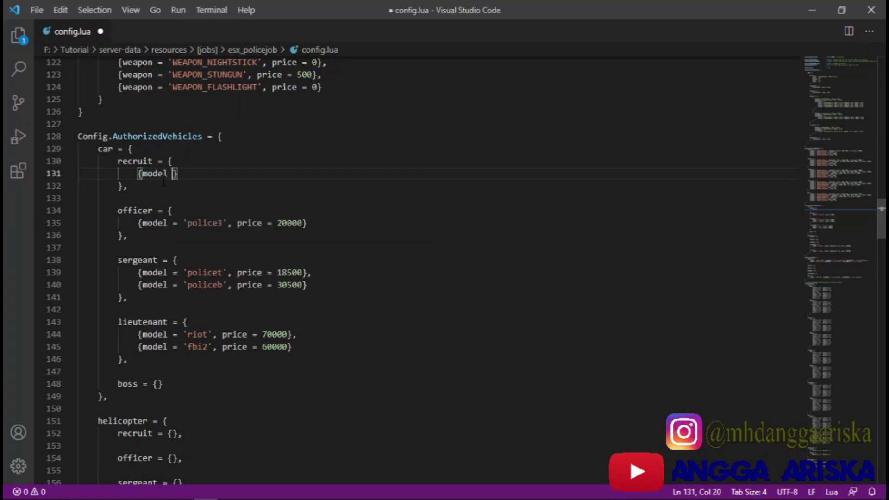
{"action": "type", "text": "= 'policebike"}
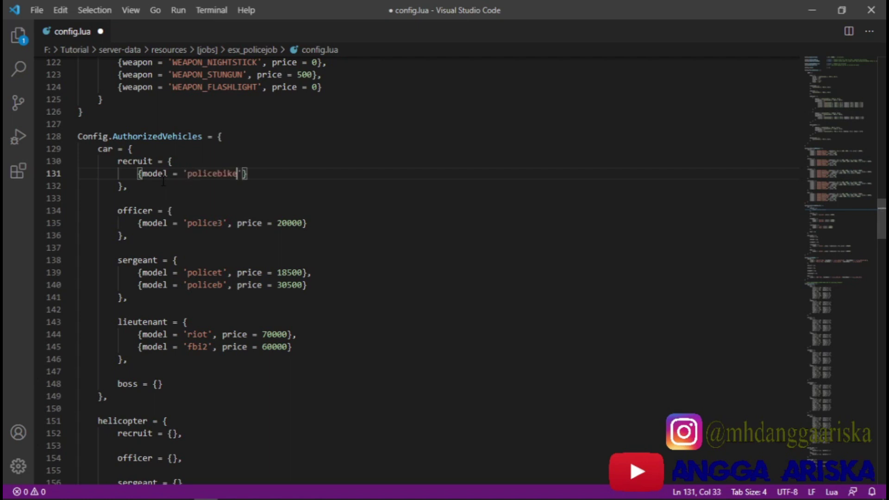
{"action": "type", "text": "', price"}
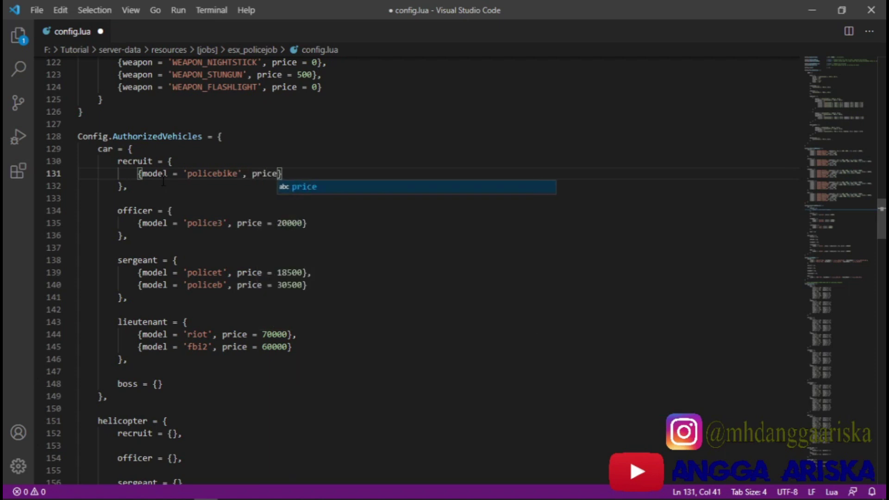
{"action": "type", "text": " = 5"}
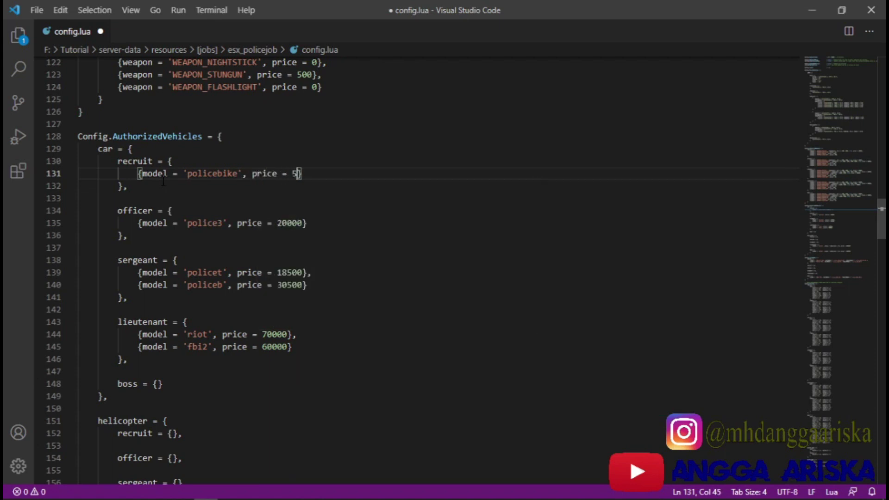
{"action": "type", "text": "000"}
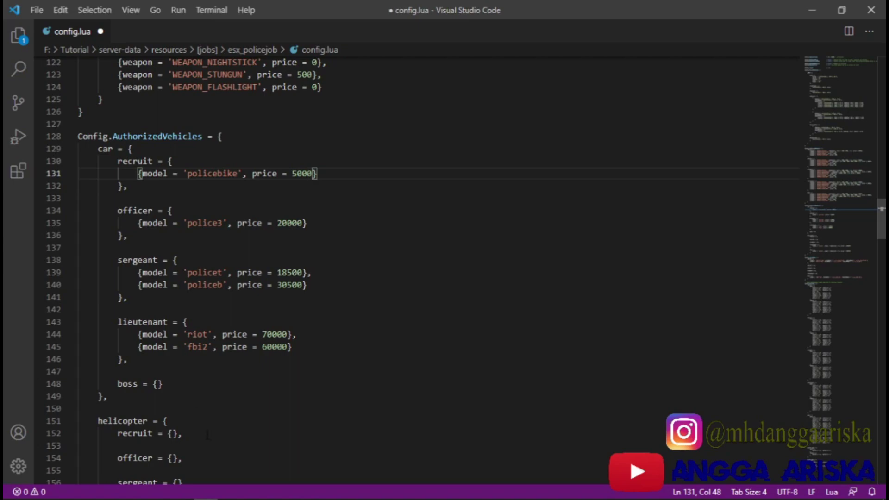
In File Explorer, open stream\bmw_police and highlight the base name of bmpos8.ytd to read the vehicle's model name.
{"action": "left_click", "coordinate": [109, 491]}
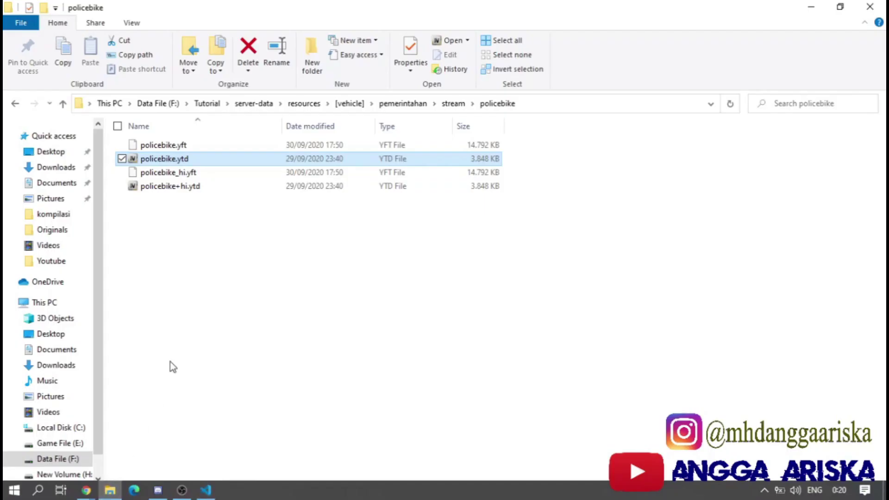
{"action": "left_click", "coordinate": [453, 104]}
{"action": "double_click", "coordinate": [189, 147]}
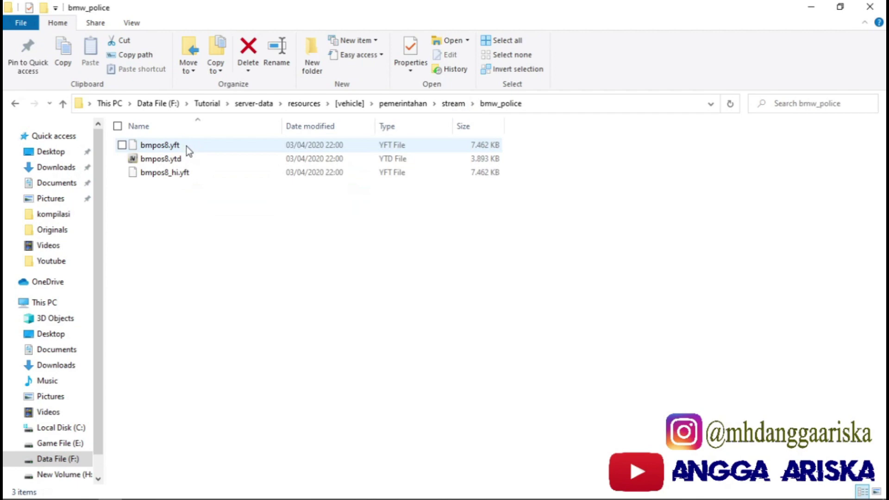
{"action": "left_click", "coordinate": [160, 161]}
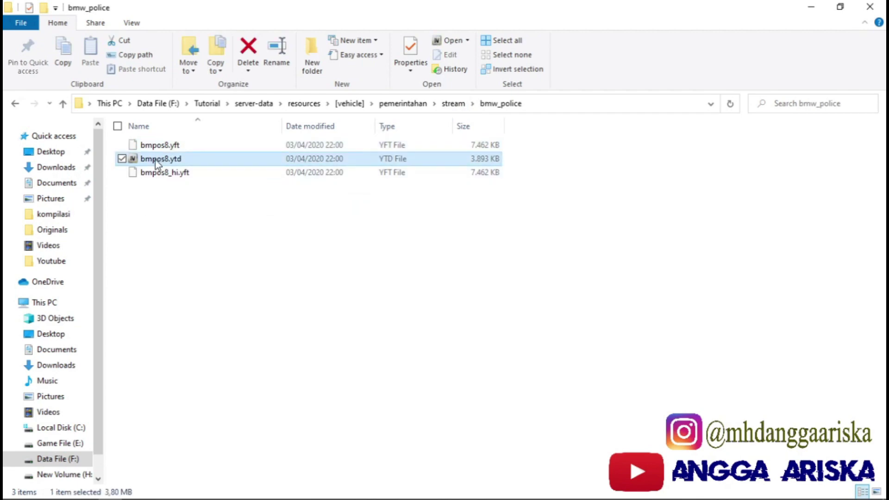
{"action": "left_click", "coordinate": [155, 160]}
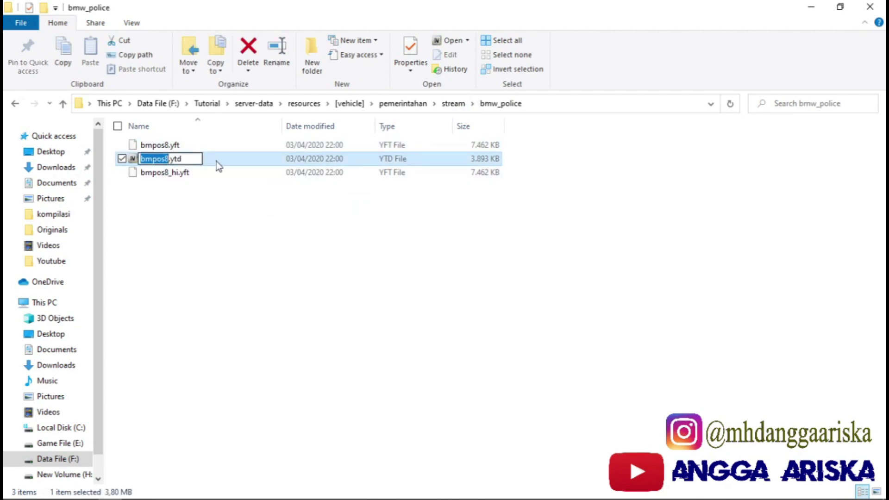
In config.lua in Visual Studio Code, add {model = 'bmpos8', price = 50000} after the policeb entry in the sergeant grade, separated by a comma.
{"action": "key", "text": "alt+Tab"}
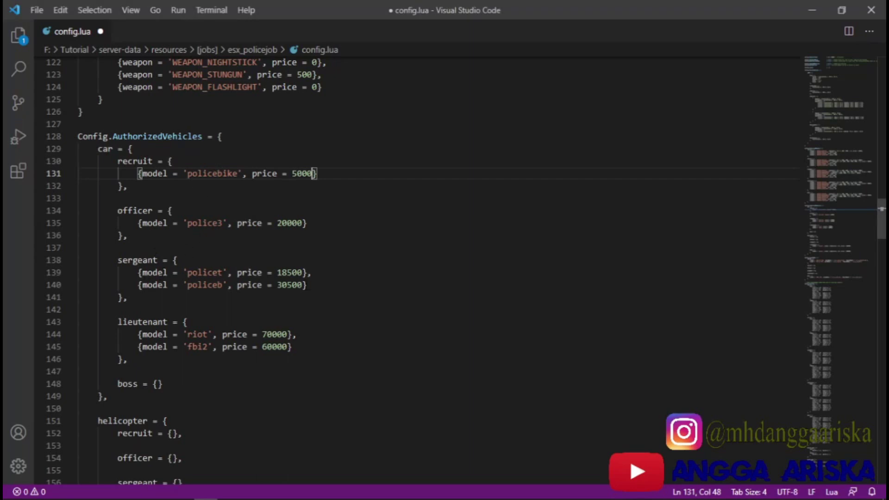
{"action": "left_click", "coordinate": [308, 285]}
{"action": "type", "text": ","}
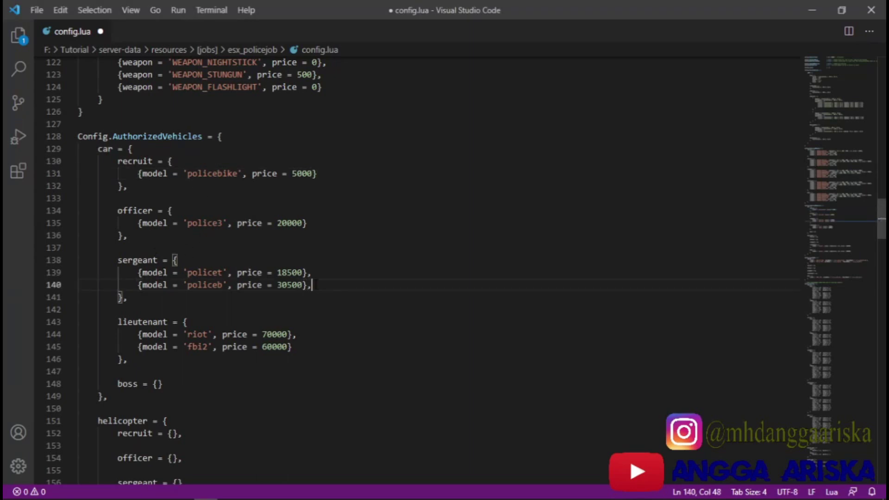
{"action": "key", "text": "Return"}
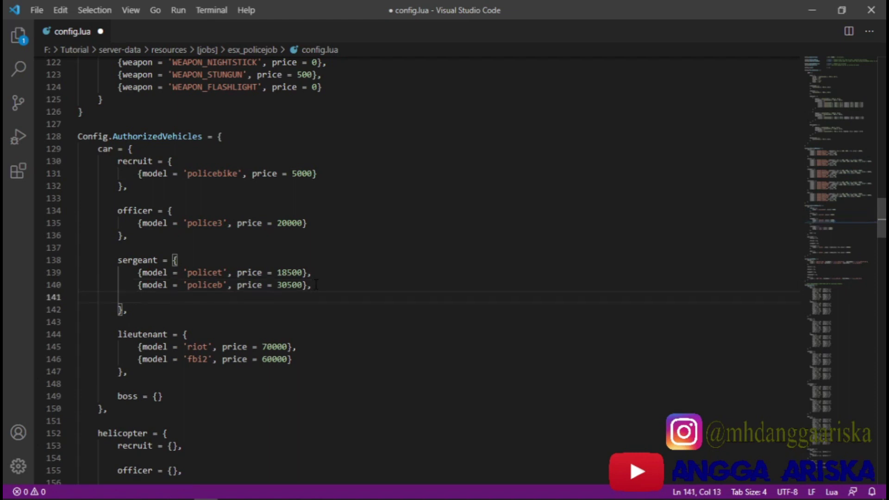
{"action": "type", "text": "{mo"}
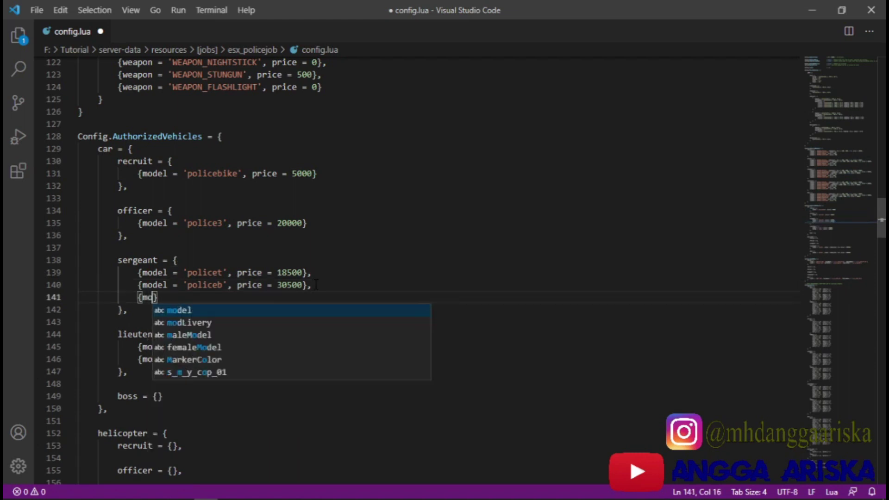
{"action": "type", "text": "del = '"}
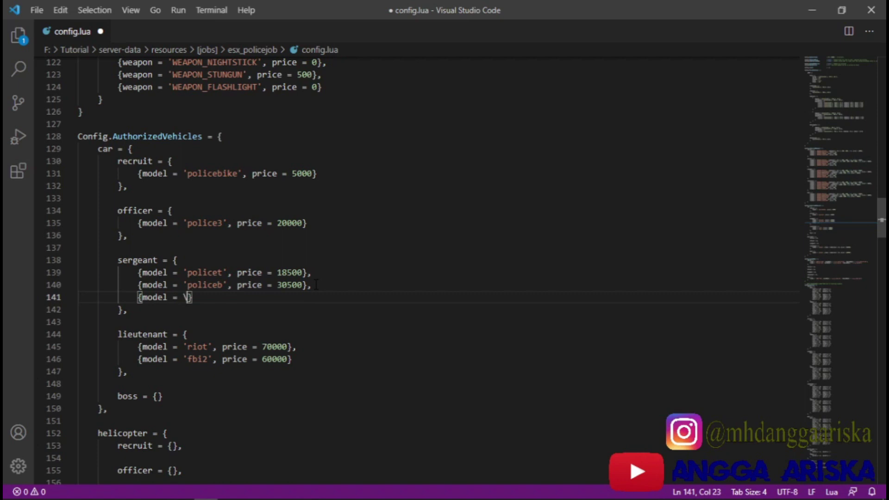
{"action": "key", "text": "BackSpace"}
{"action": "type", "text": "'bmpos8', price "}
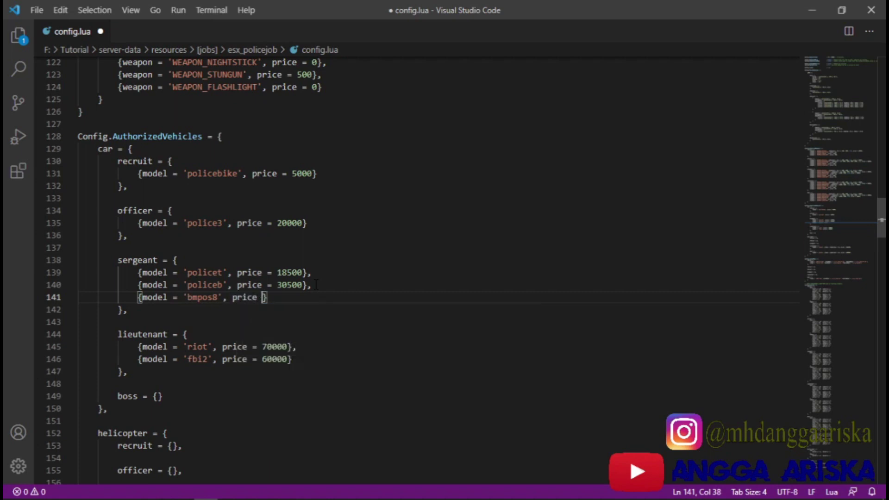
{"action": "type", "text": "= 50000"}
Save esx_policejob's config.lua and close Visual Studio Code to return to File Explorer.
{"action": "key", "text": "ctrl+s"}
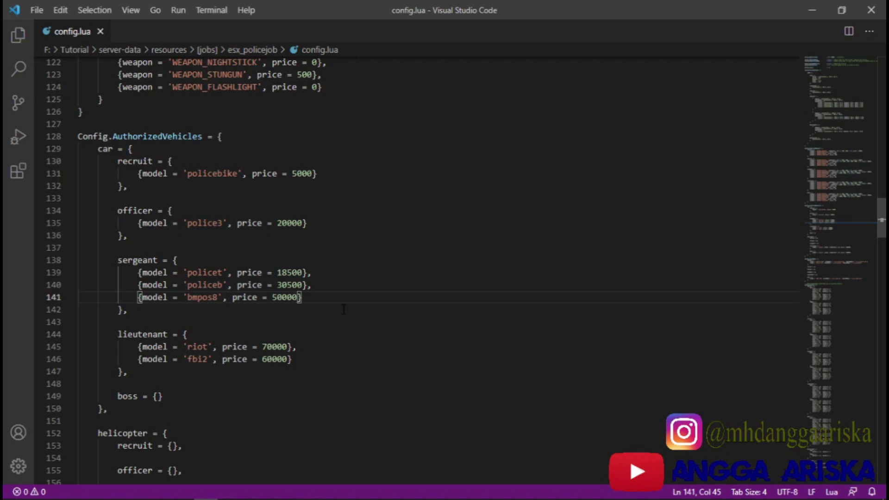
{"action": "left_click", "coordinate": [863, 9]}
{"action": "left_click", "coordinate": [491, 193]}
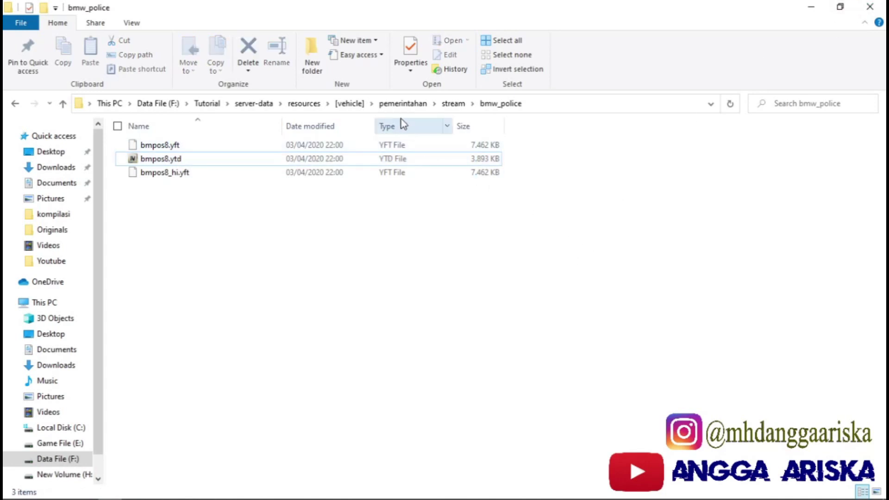
Go back to the Tutorial folder on Data File (F:) and select !Starter.bat.
{"action": "left_click", "coordinate": [434, 104]}
{"action": "left_click", "coordinate": [401, 105]}
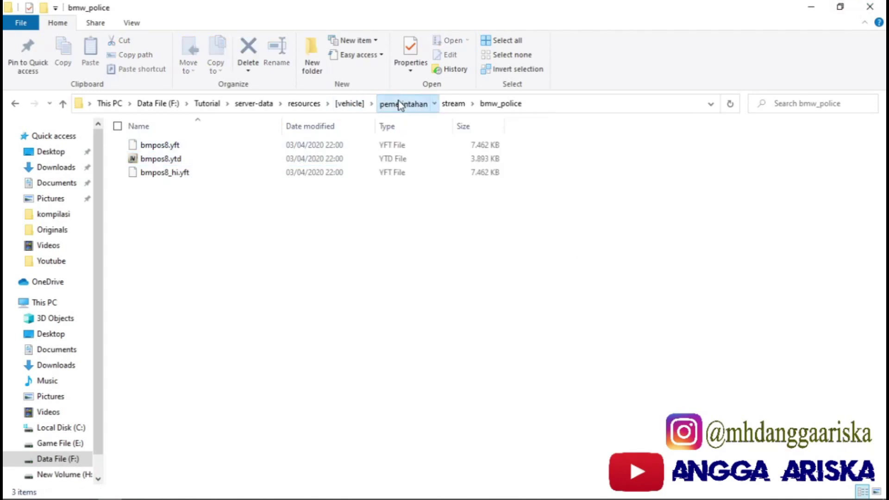
{"action": "left_click", "coordinate": [401, 105]}
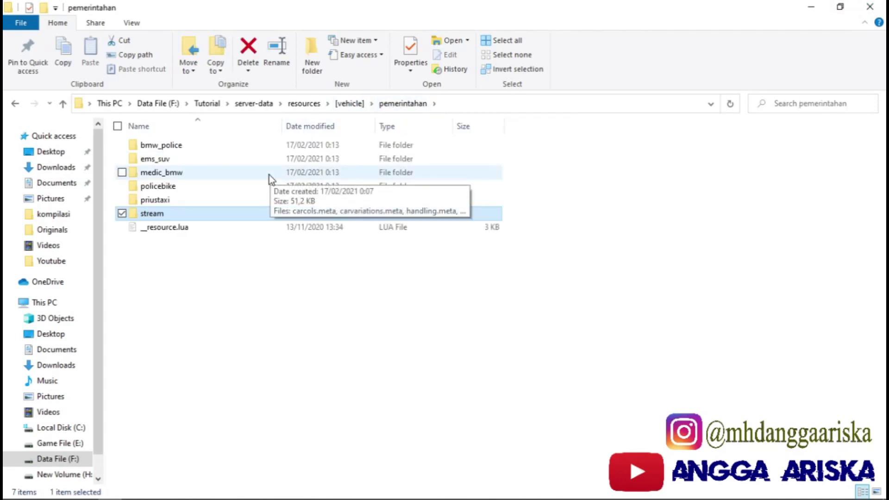
{"action": "left_click", "coordinate": [214, 105]}
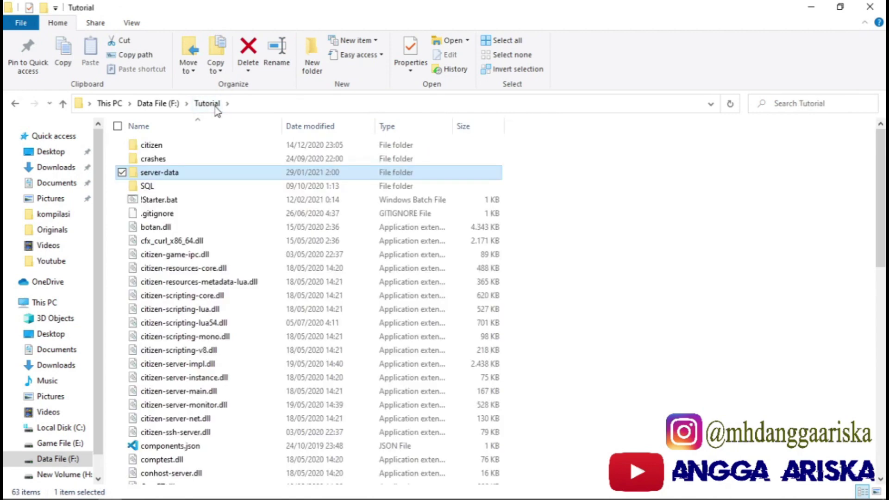
{"action": "left_click", "coordinate": [192, 202]}
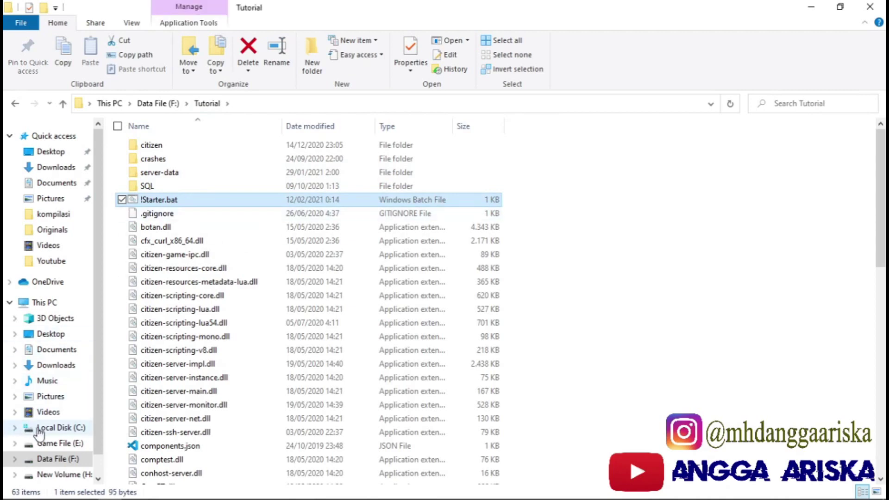
Open the xampp folder on Game File (E:) and launch xampp-control.exe.
{"action": "left_click", "coordinate": [52, 444]}
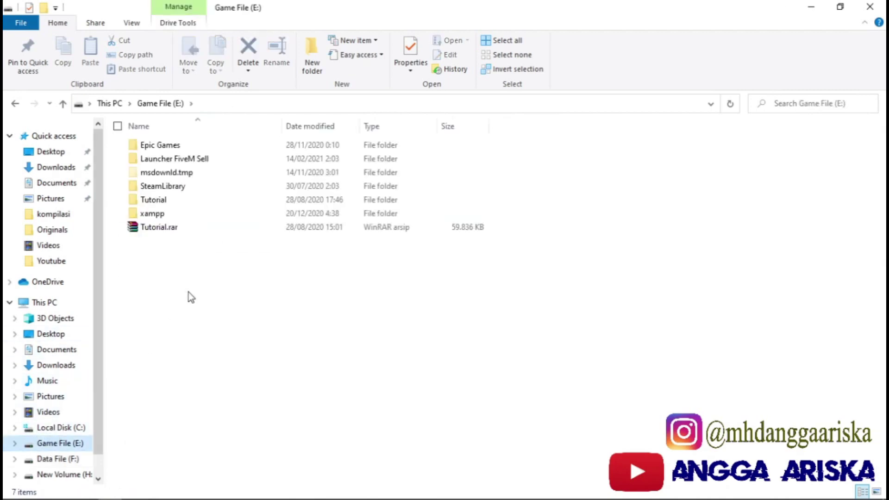
{"action": "double_click", "coordinate": [176, 212]}
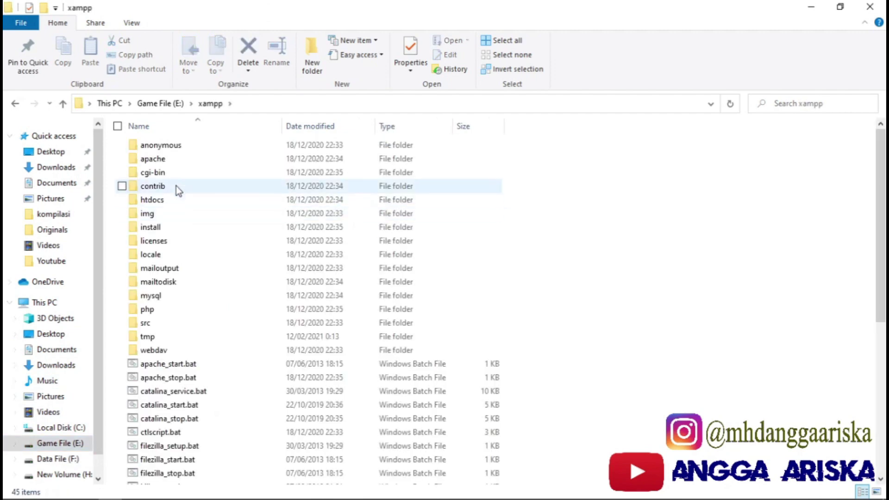
{"action": "scroll", "coordinate": [215, 380], "scroll_direction": "down", "scroll_amount": 7}
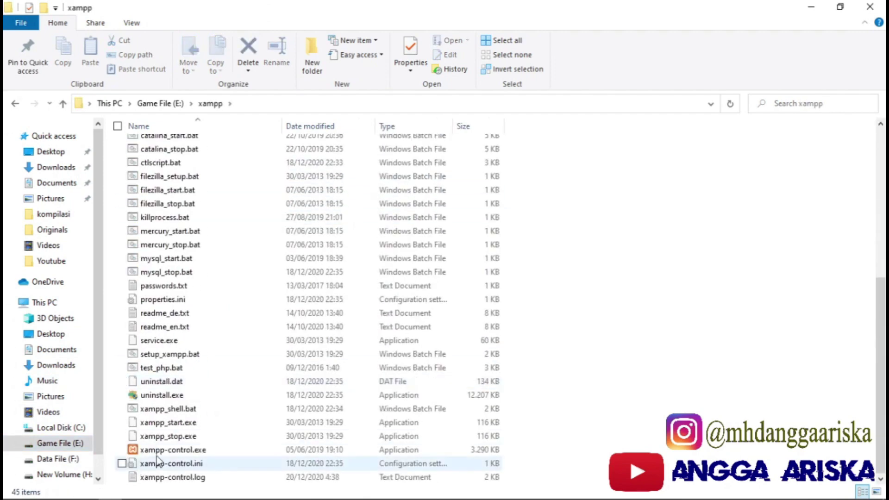
{"action": "left_click", "coordinate": [190, 449]}
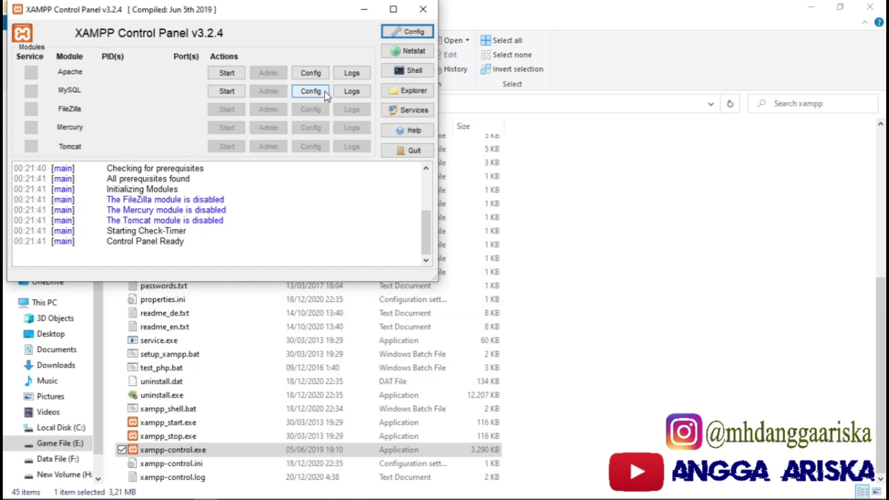
Start the Apache and MySQL modules in XAMPP, then close the control panel window.
{"action": "left_click", "coordinate": [229, 75]}
{"action": "left_click", "coordinate": [228, 91]}
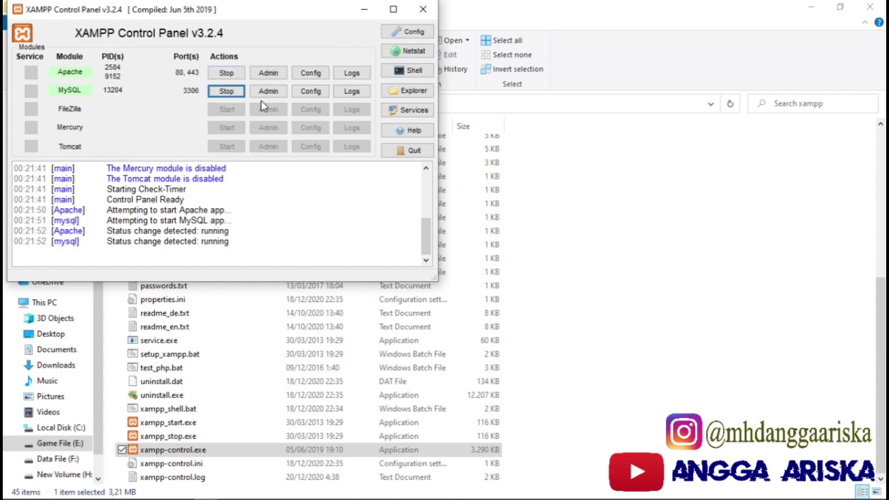
{"action": "left_click", "coordinate": [418, 15]}
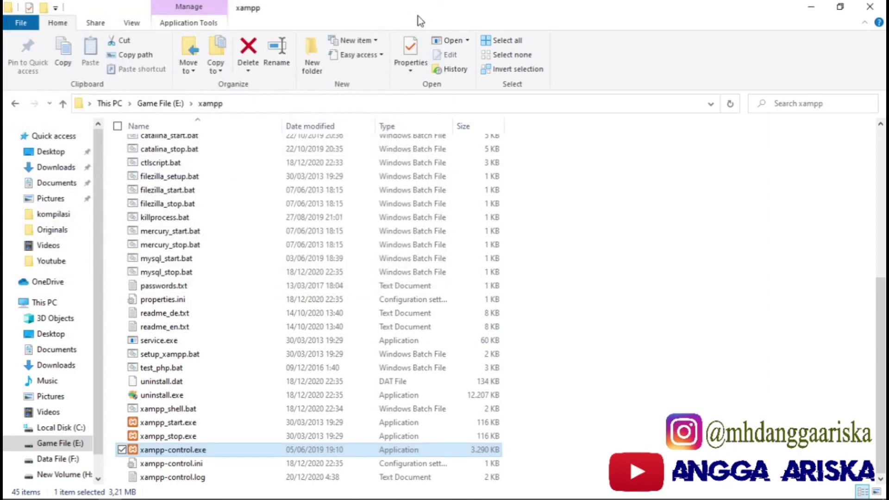
Return to the Tutorial folder on Data File (F:) and run !Starter.bat to start the server.
{"action": "left_click", "coordinate": [606, 235]}
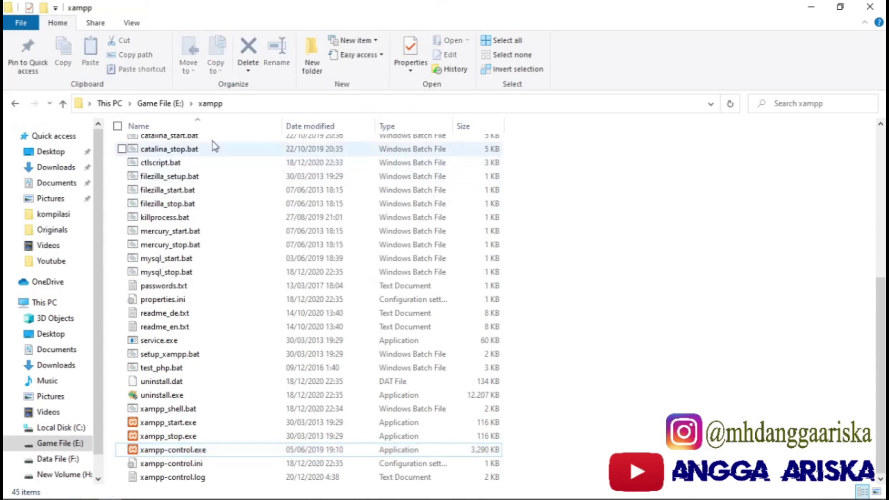
{"action": "left_click", "coordinate": [15, 104]}
{"action": "left_click", "coordinate": [14, 104]}
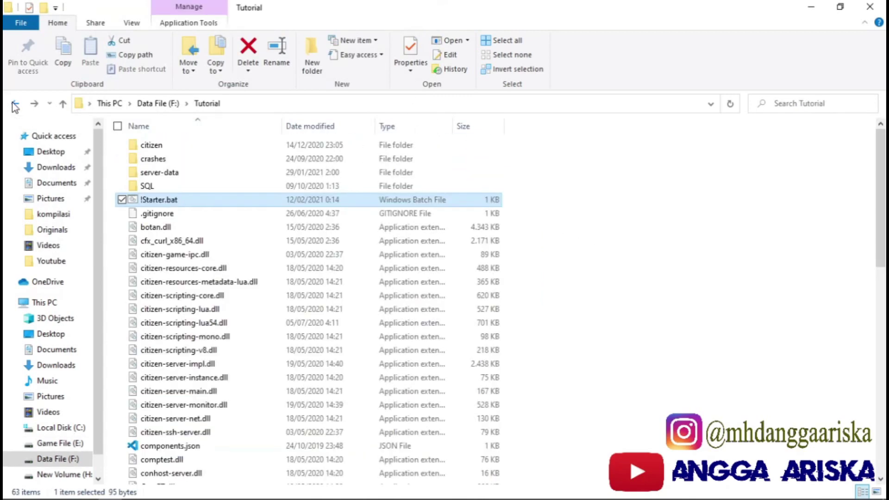
{"action": "double_click", "coordinate": [186, 199]}
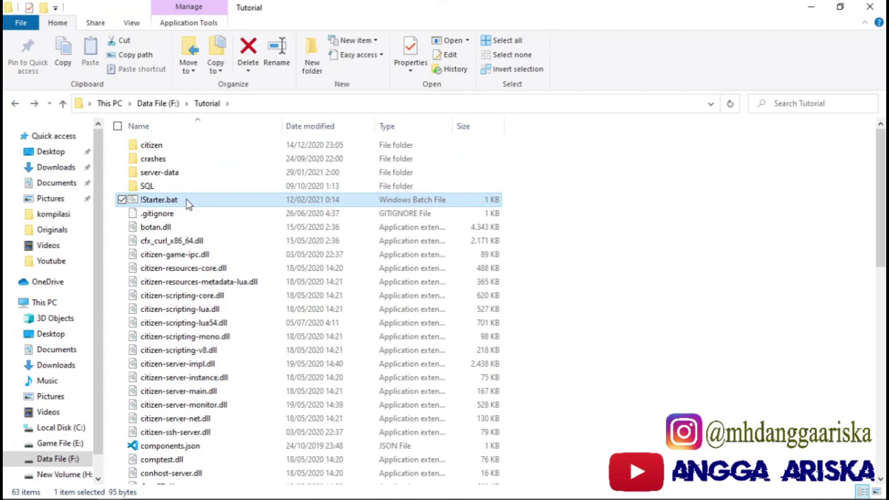